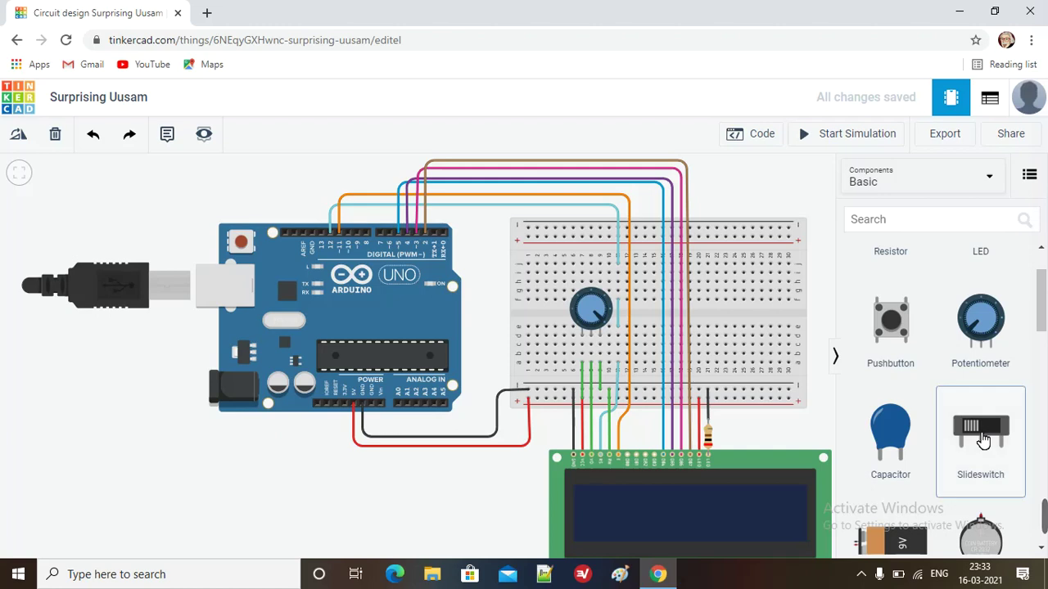
# Place a slideswitch above the Arduino and wire its Terminal 1 to the GND pin next to pin 13, aligning the switch over that pin
pyautogui.click(708, 322)
pyautogui.moveTo(606, 319); pyautogui.dragTo(325, 176)
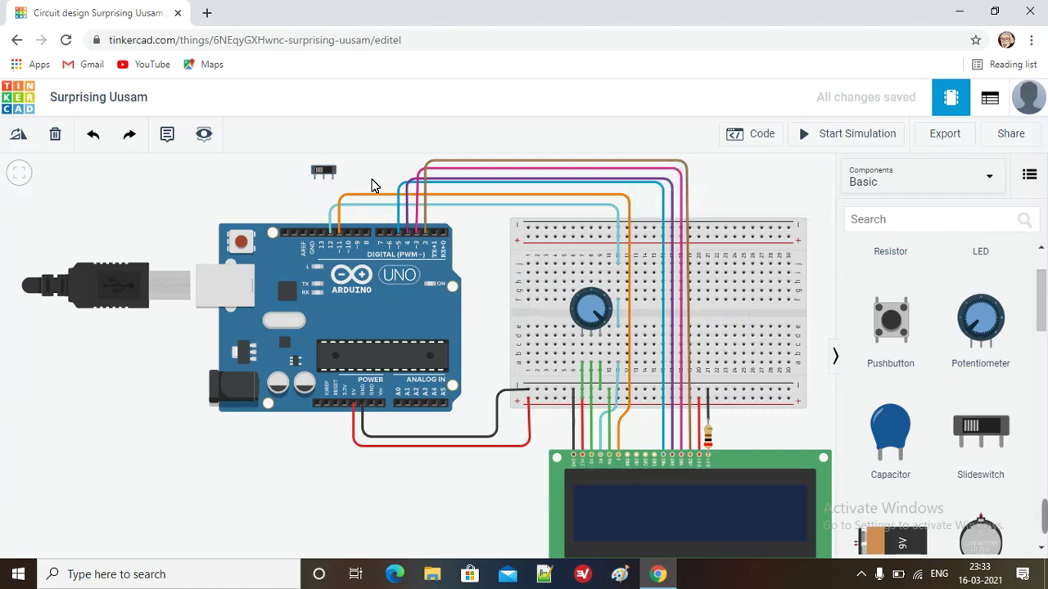
pyautogui.moveTo(372, 185); pyautogui.dragTo(385, 286)
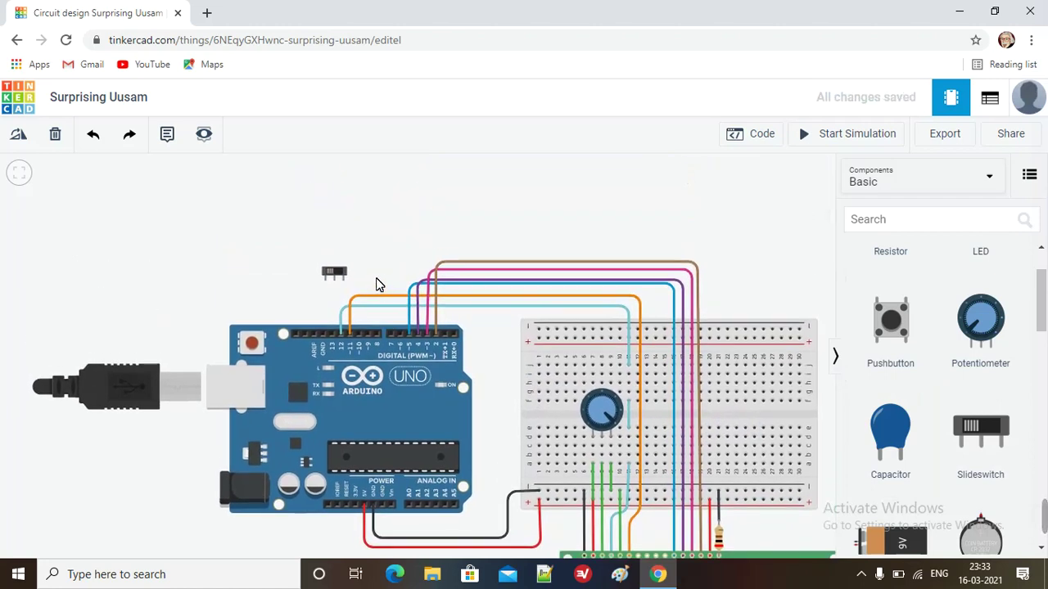
pyautogui.scroll(5, 315, 278)
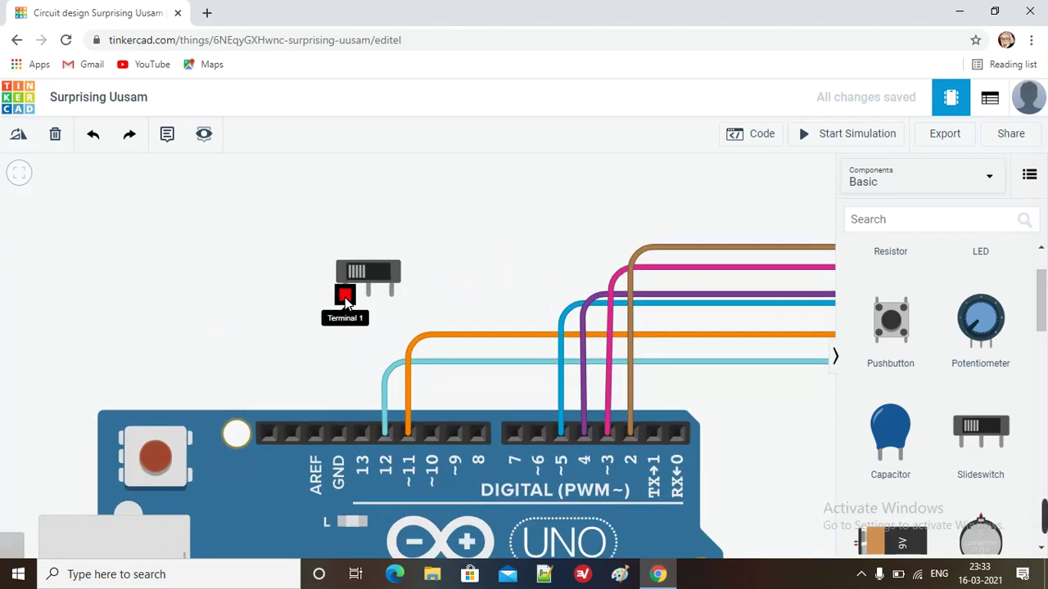
pyautogui.click(338, 432)
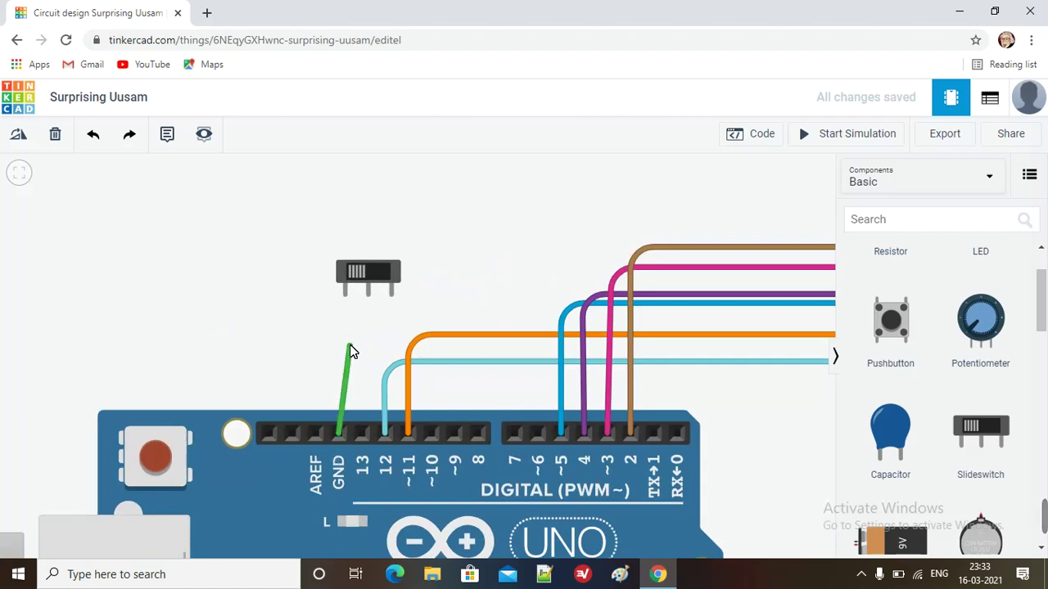
pyautogui.click(344, 296)
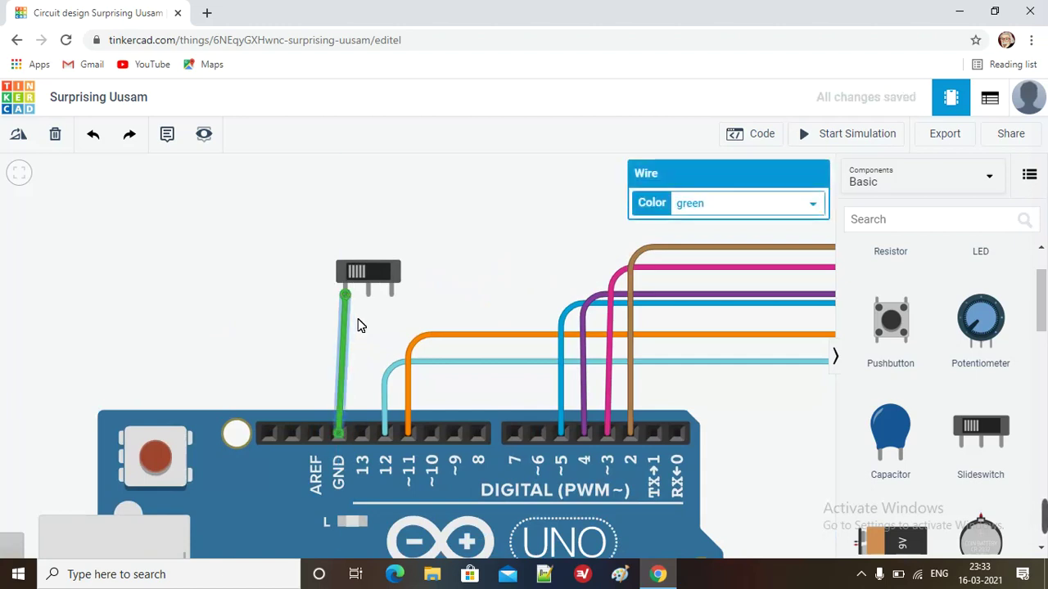
pyautogui.moveTo(362, 275); pyautogui.dragTo(351, 274)
# Wire the slideswitch's Common terminal to digital pin 13 on the Arduino
pyautogui.click(354, 292)
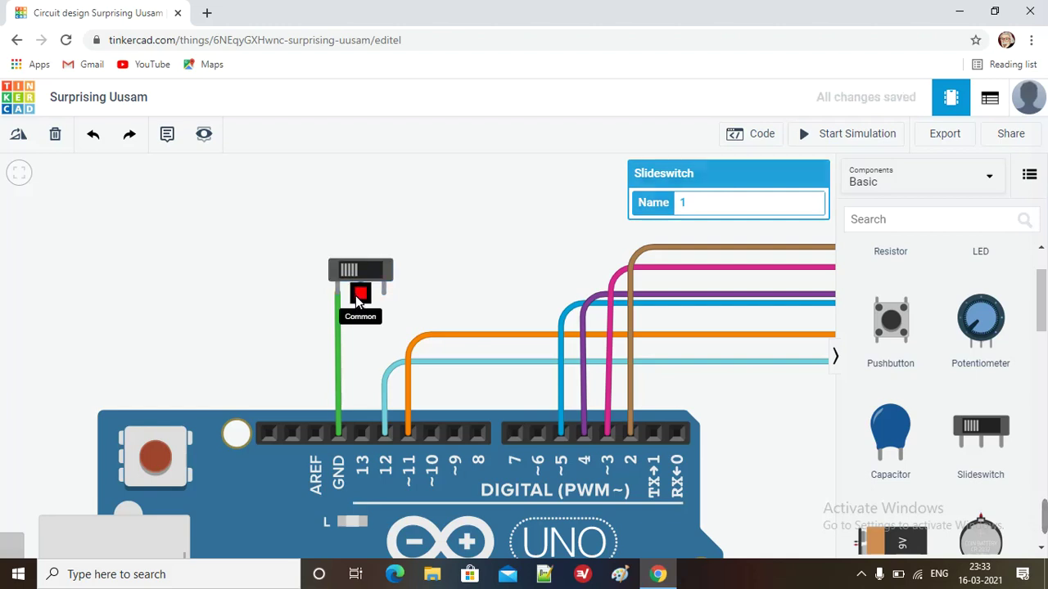
pyautogui.click(363, 436)
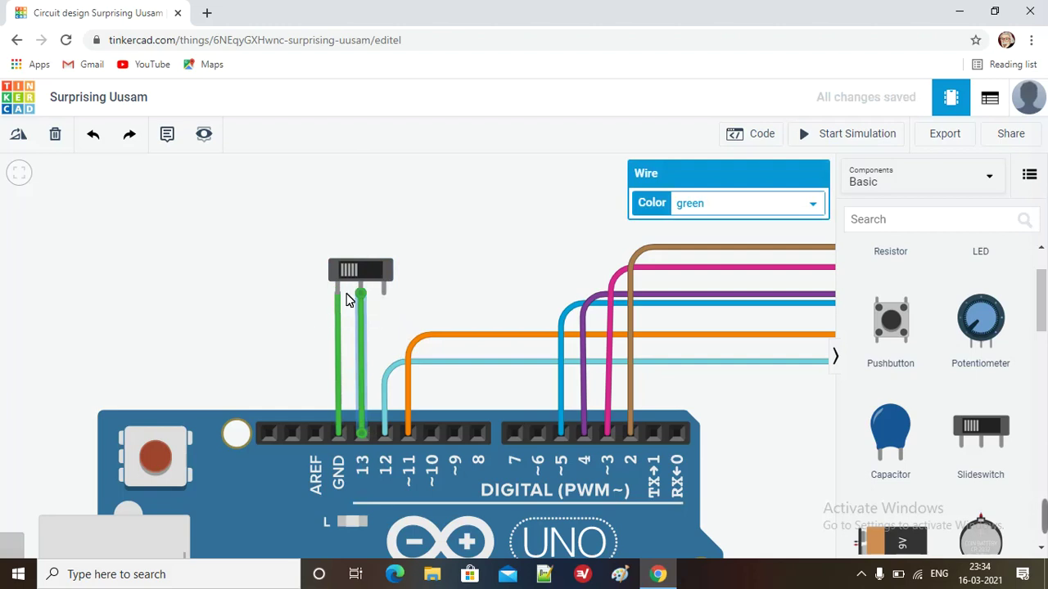
pyautogui.click(403, 311)
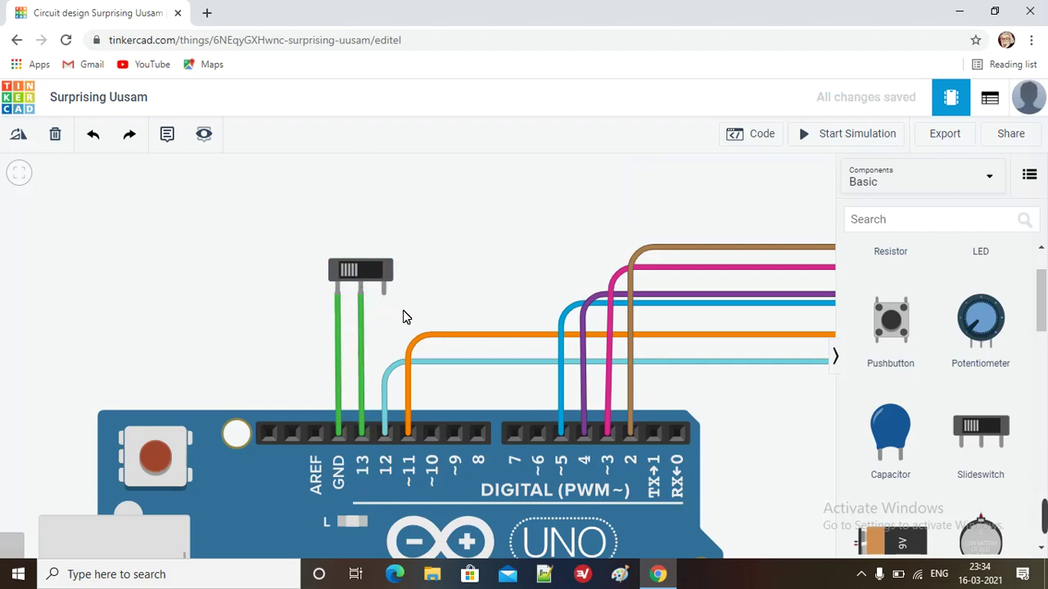
# Wire the slideswitch's remaining outer terminal to the Arduino's 5V pin, routing the wire with bends below the board
pyautogui.scroll(-2, 394, 311)
pyautogui.scroll(-1, 394, 315)
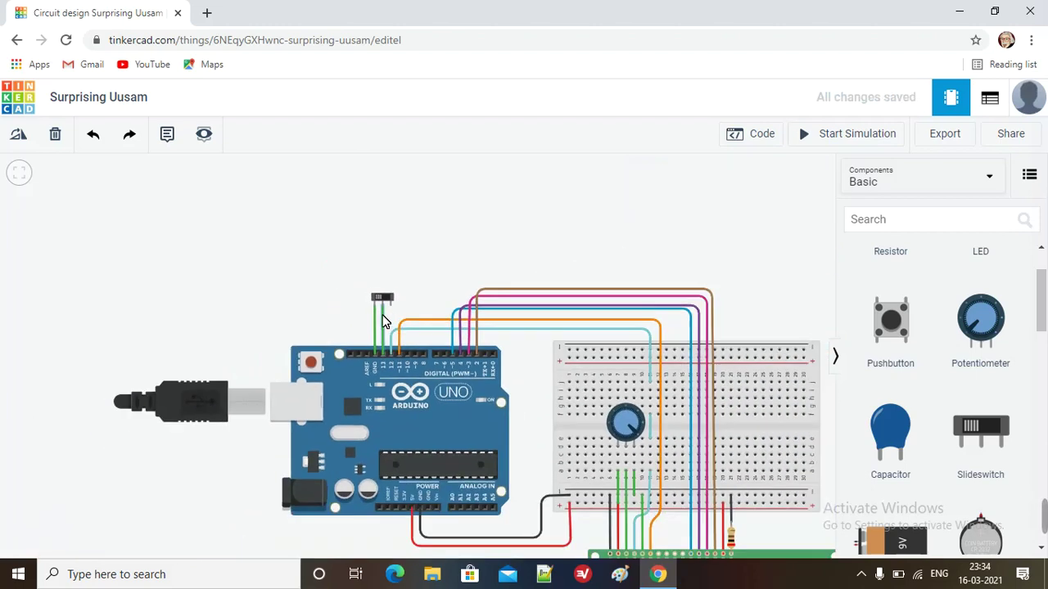
pyautogui.click(395, 311)
pyautogui.click(397, 538)
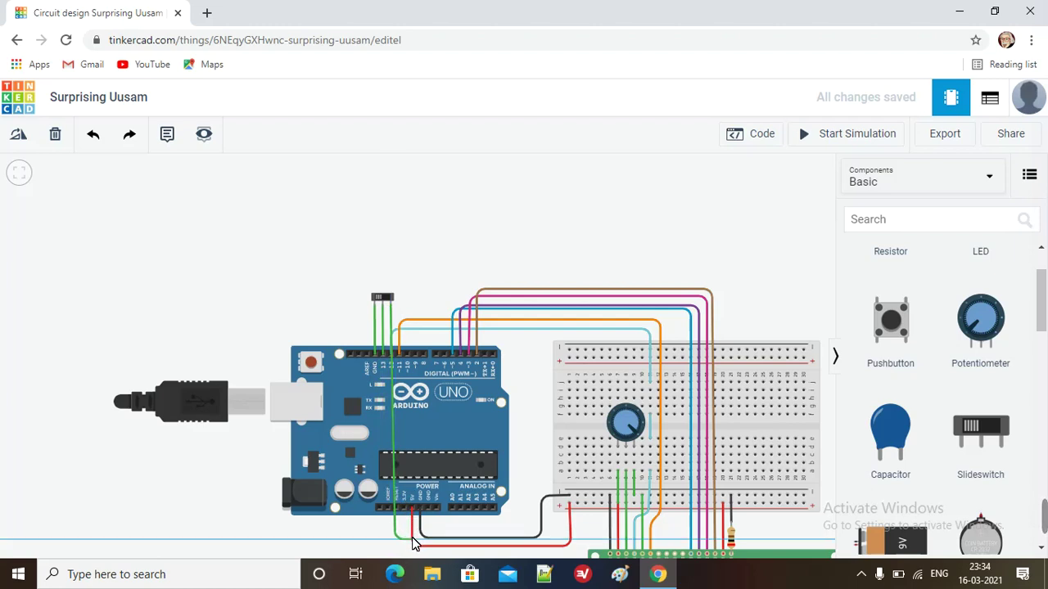
pyautogui.click(412, 540)
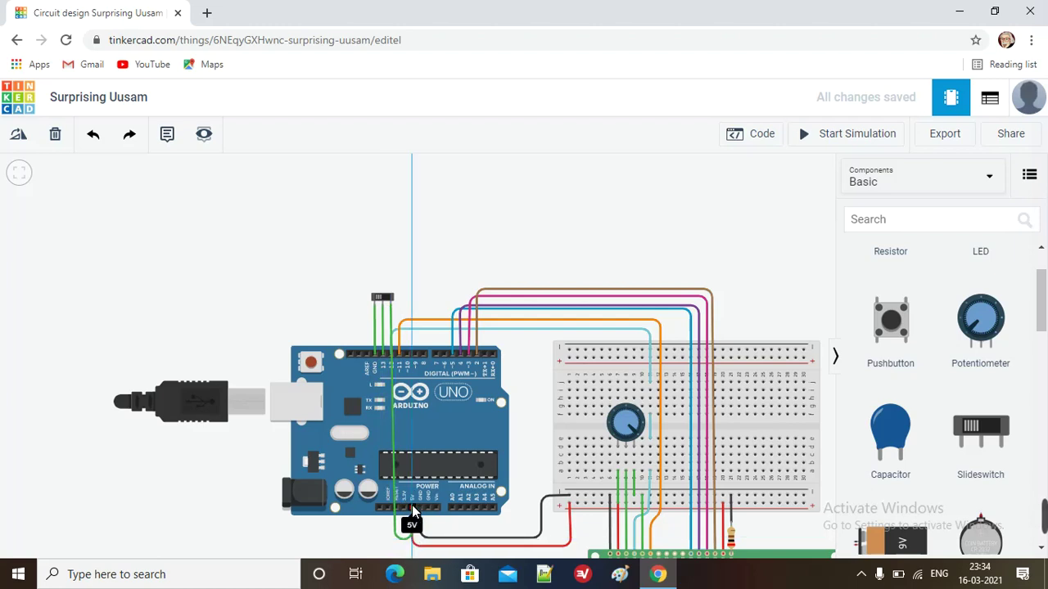
pyautogui.click(411, 507)
pyautogui.click(414, 513)
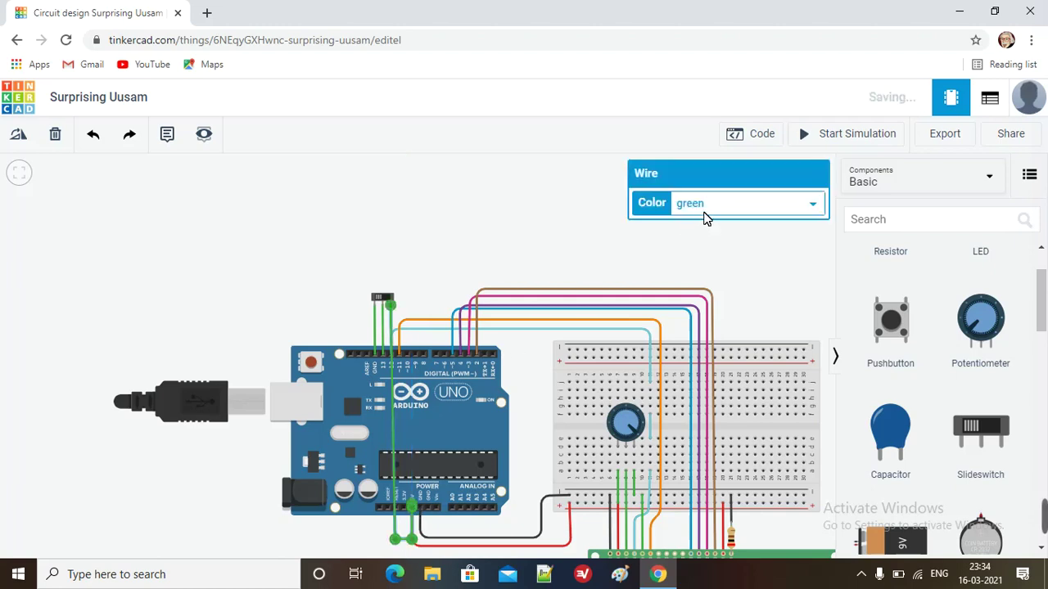
# Color the slideswitch's 5V wire red and its GND wire black
pyautogui.click(706, 218)
pyautogui.click(704, 236)
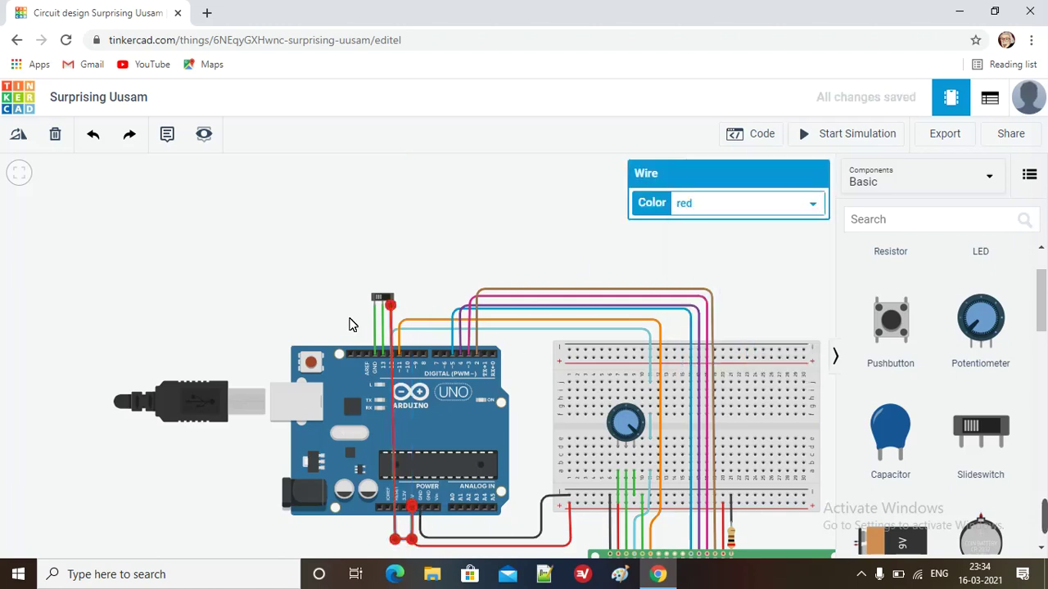
pyautogui.click(377, 326)
pyautogui.click(723, 204)
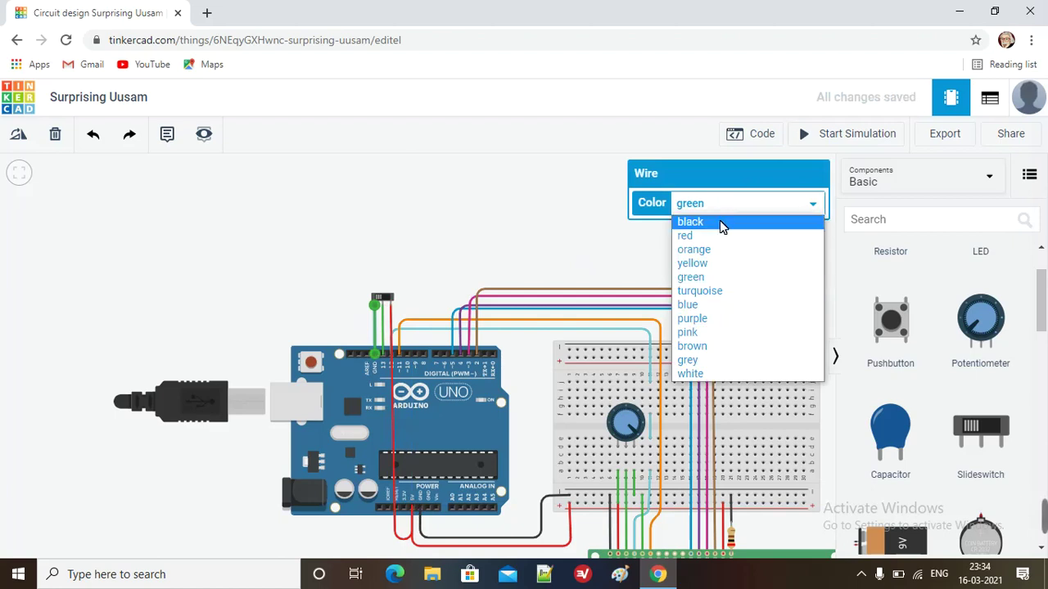
pyautogui.click(720, 222)
pyautogui.click(527, 228)
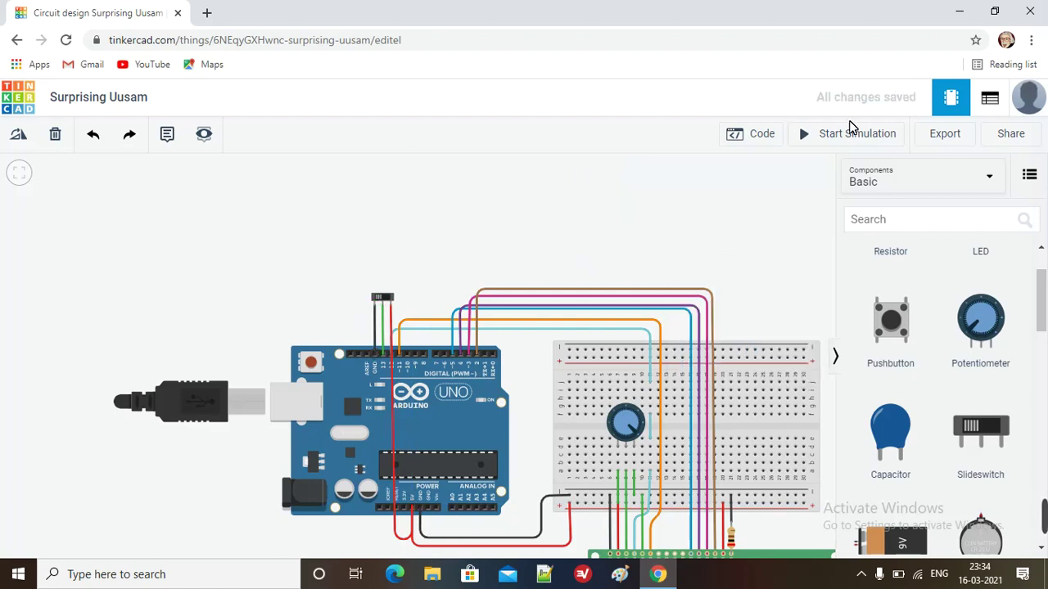
# Delete the green wire between the slideswitch's Common terminal and pin 13
pyautogui.scroll(2, 327, 325)
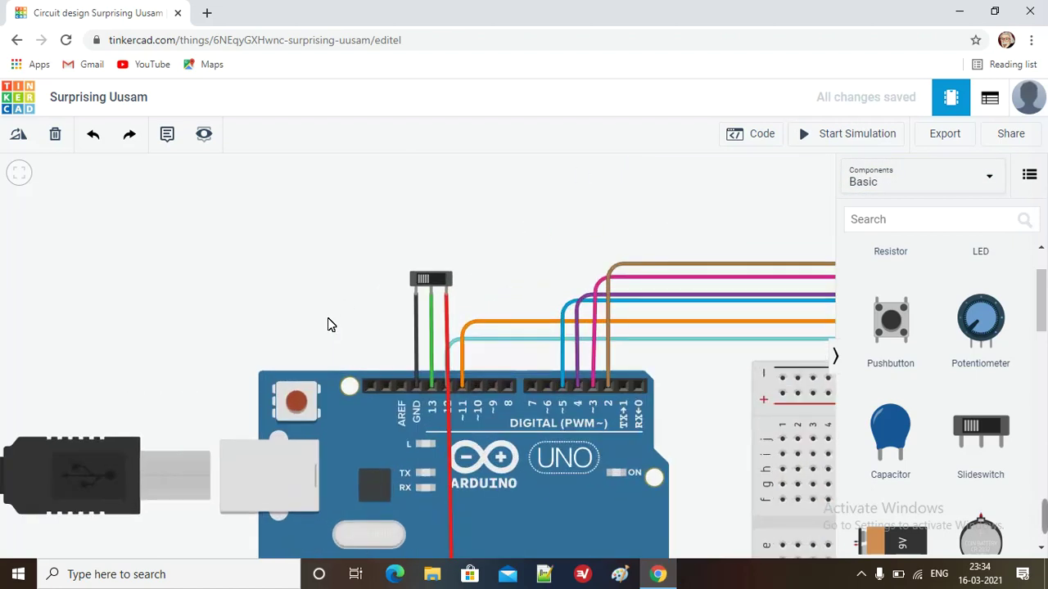
pyautogui.click(430, 337)
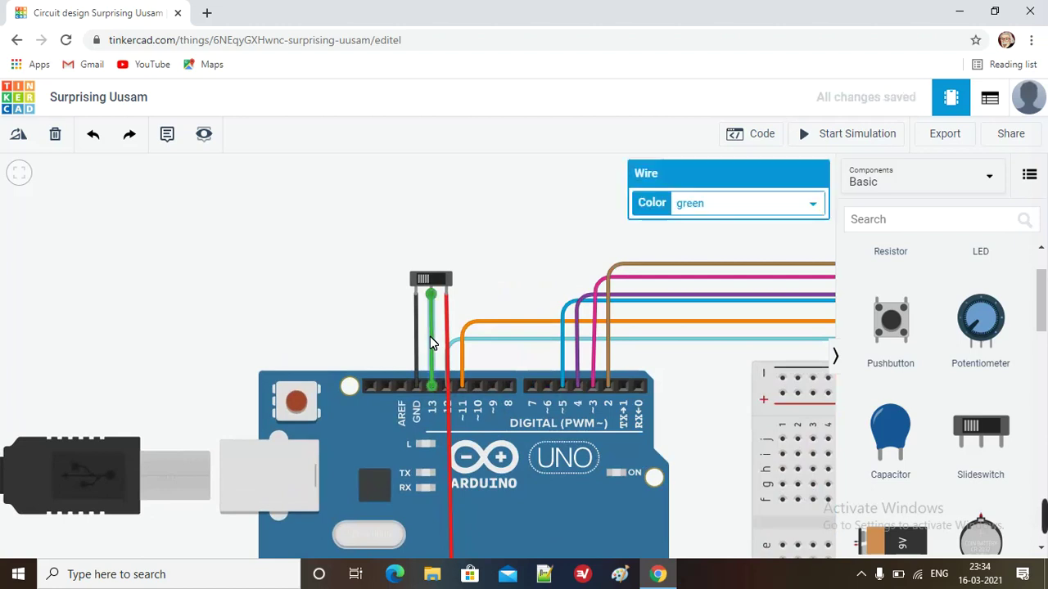
pyautogui.press('Delete')
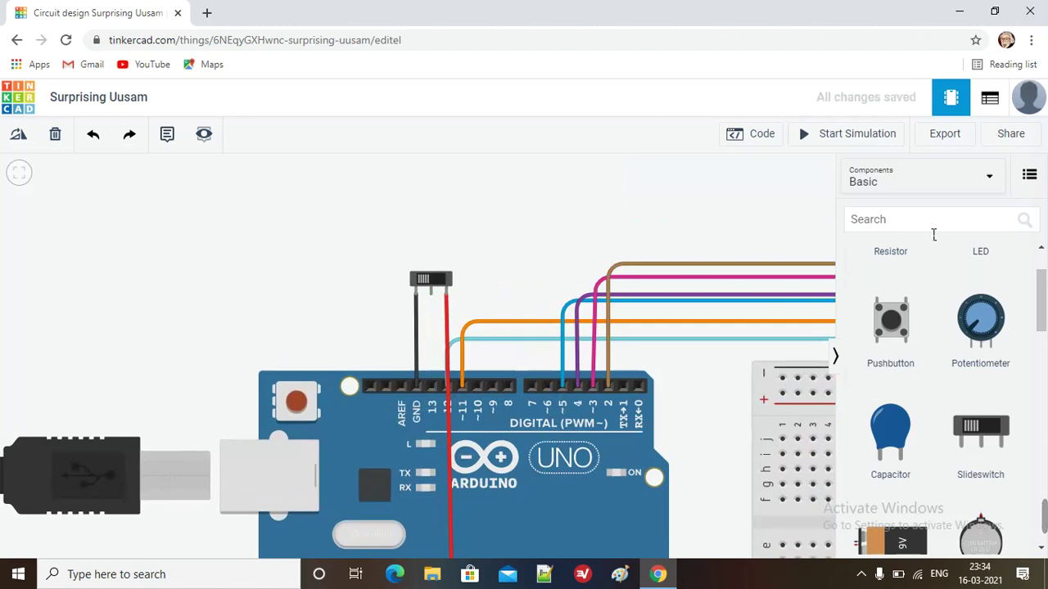
# Place an LED above the slideswitch and a resistor beside it
pyautogui.scroll(2, 1045, 282)
pyautogui.moveTo(980, 296); pyautogui.dragTo(515, 229)
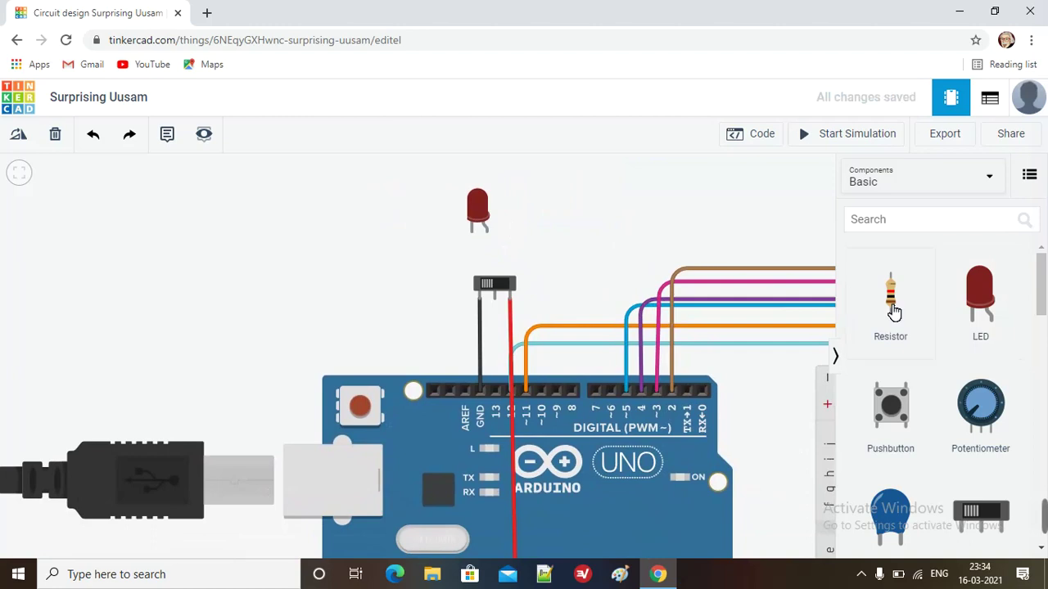
pyautogui.moveTo(899, 309); pyautogui.dragTo(430, 309)
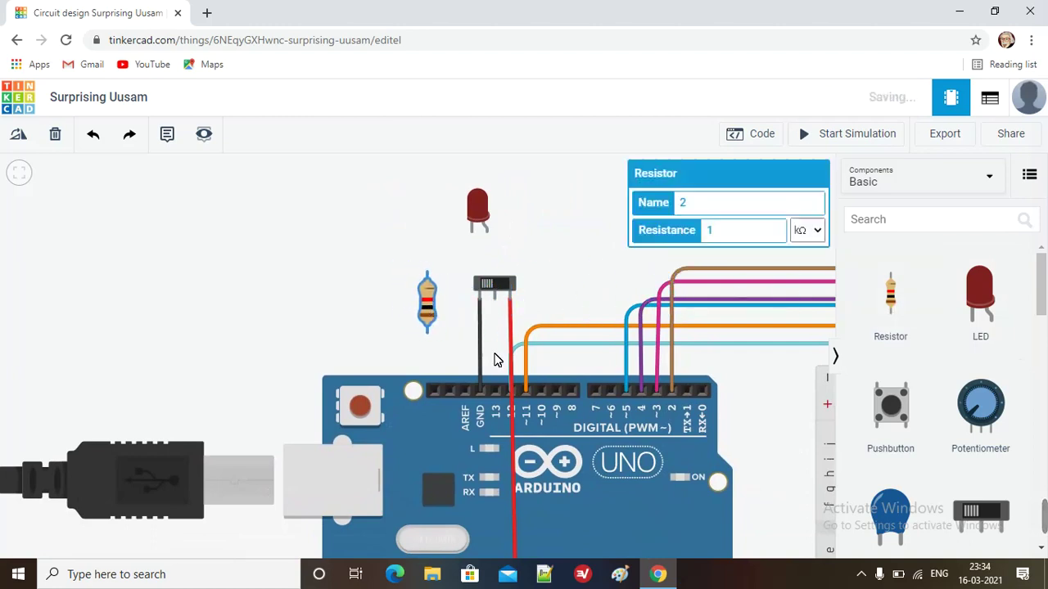
# Connect the slideswitch's Common terminal to the LED's anode, and the LED's cathode through the resistor to the Arduino's GND pin
pyautogui.click(495, 305)
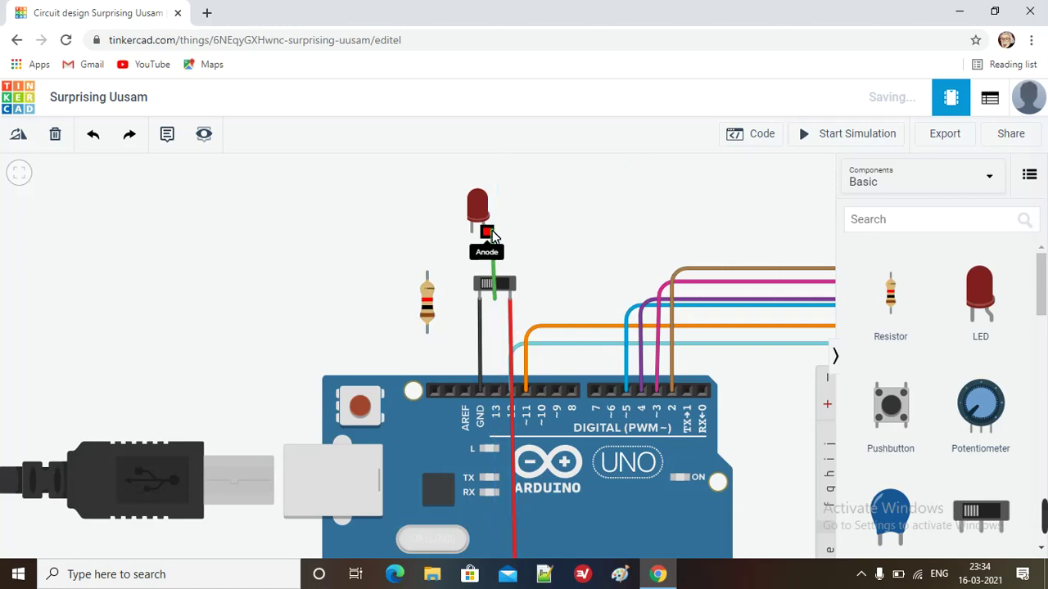
pyautogui.click(486, 233)
pyautogui.click(472, 232)
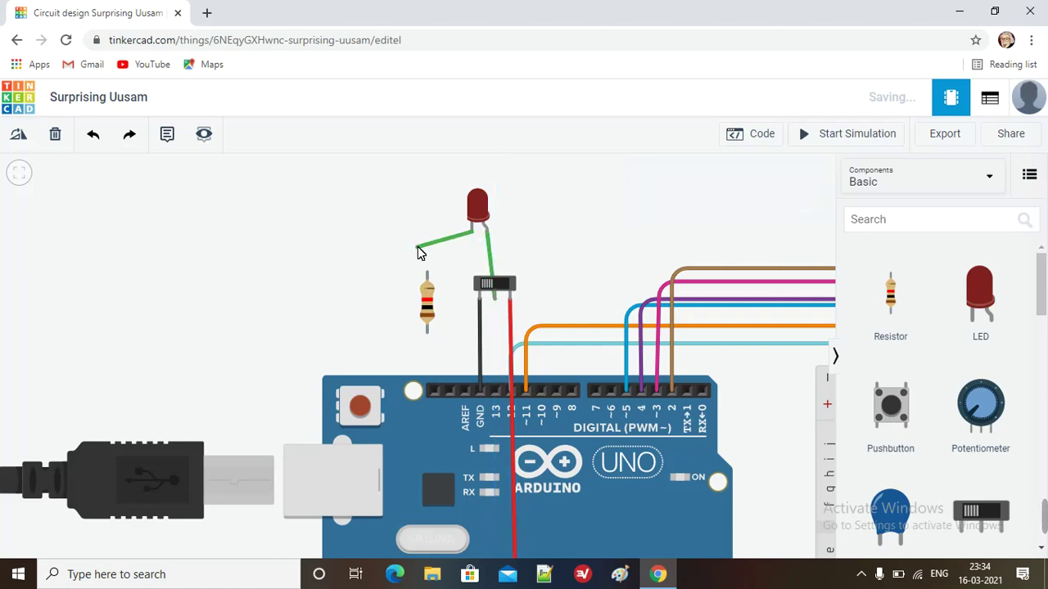
pyautogui.click(426, 236)
pyautogui.click(428, 275)
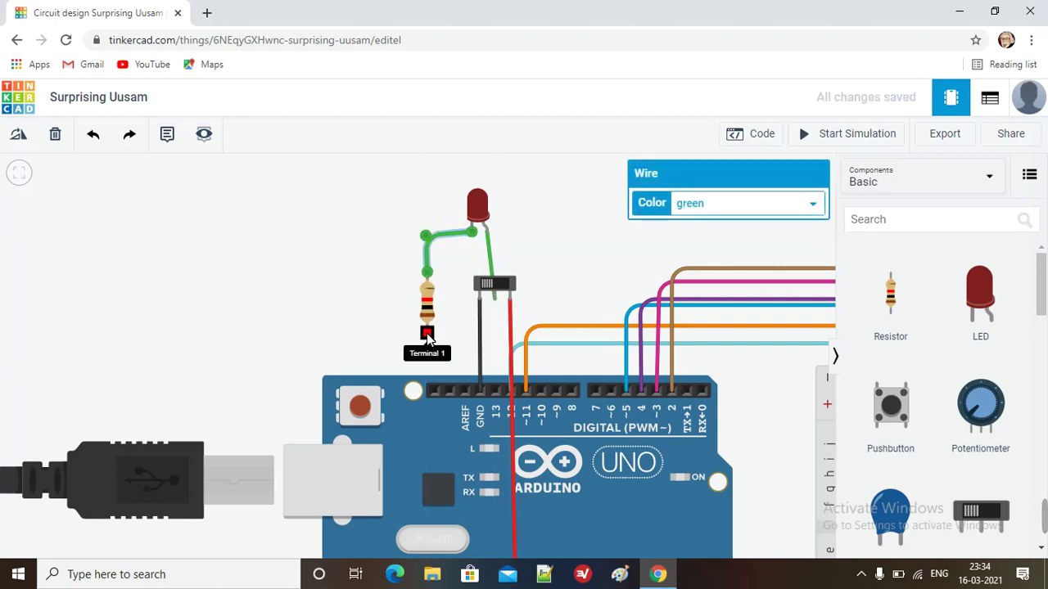
pyautogui.click(426, 336)
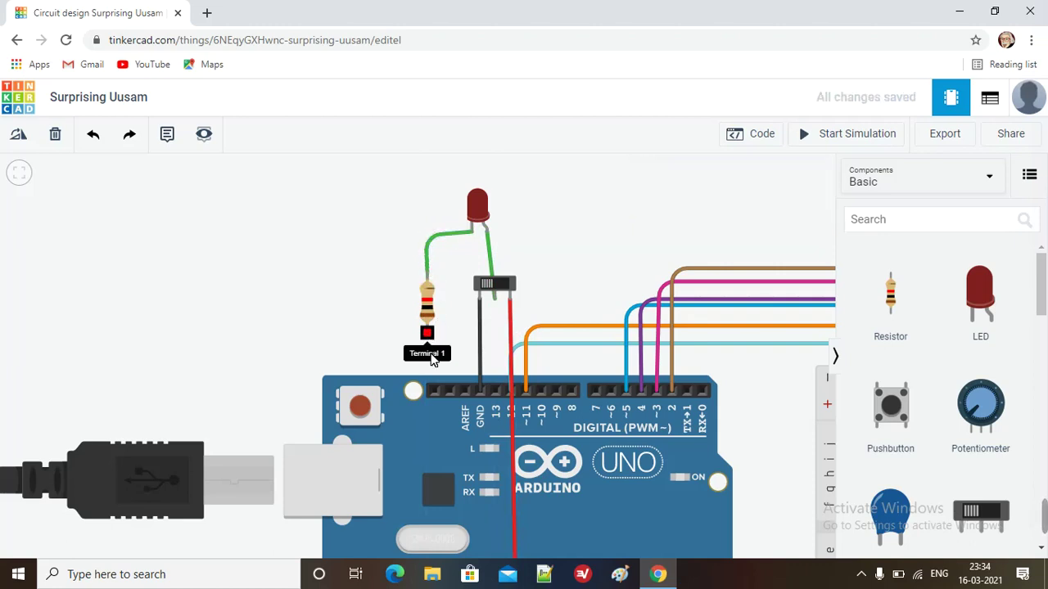
pyautogui.click(482, 392)
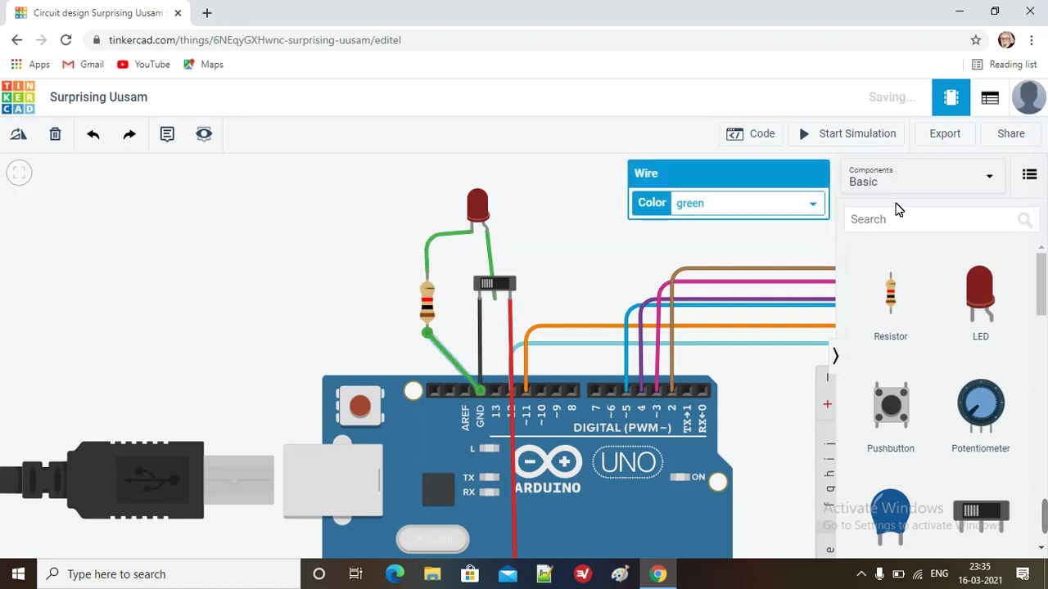
# Run the simulation and toggle the slideswitch both ways to test the LED
pyautogui.click(865, 137)
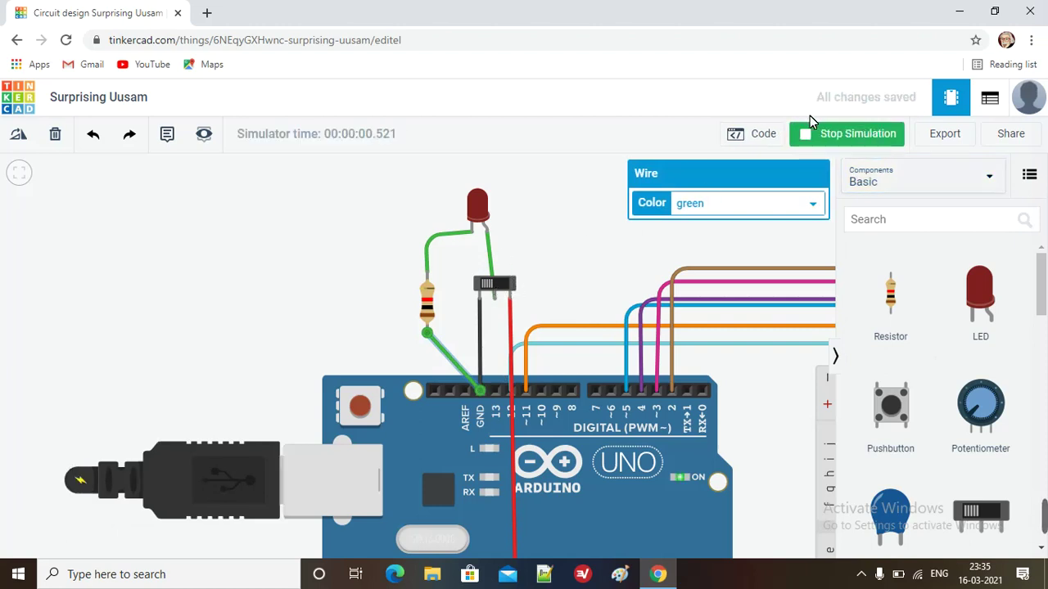
pyautogui.click(499, 287)
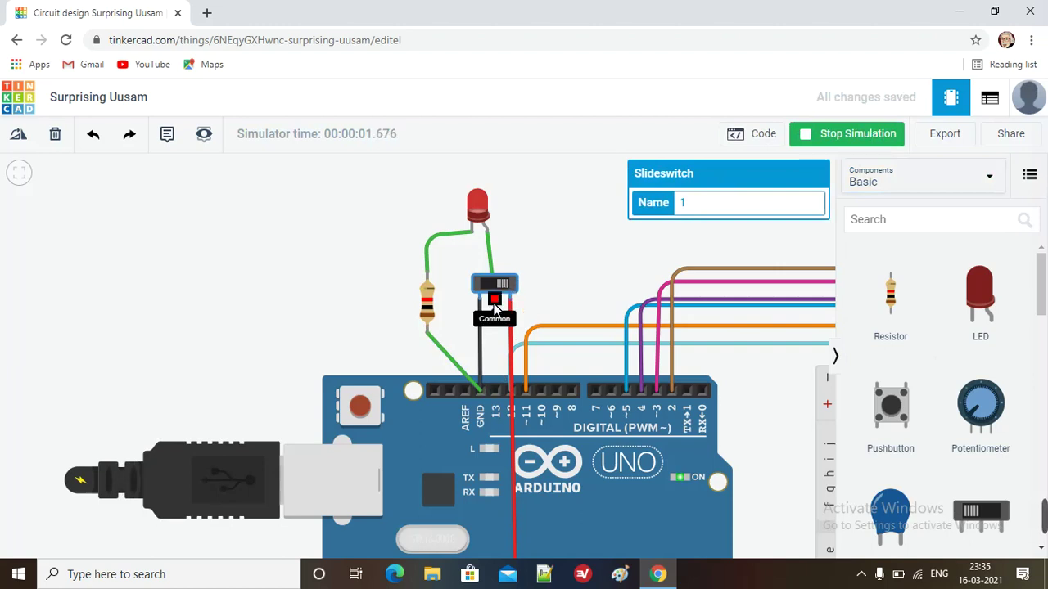
pyautogui.click(490, 287)
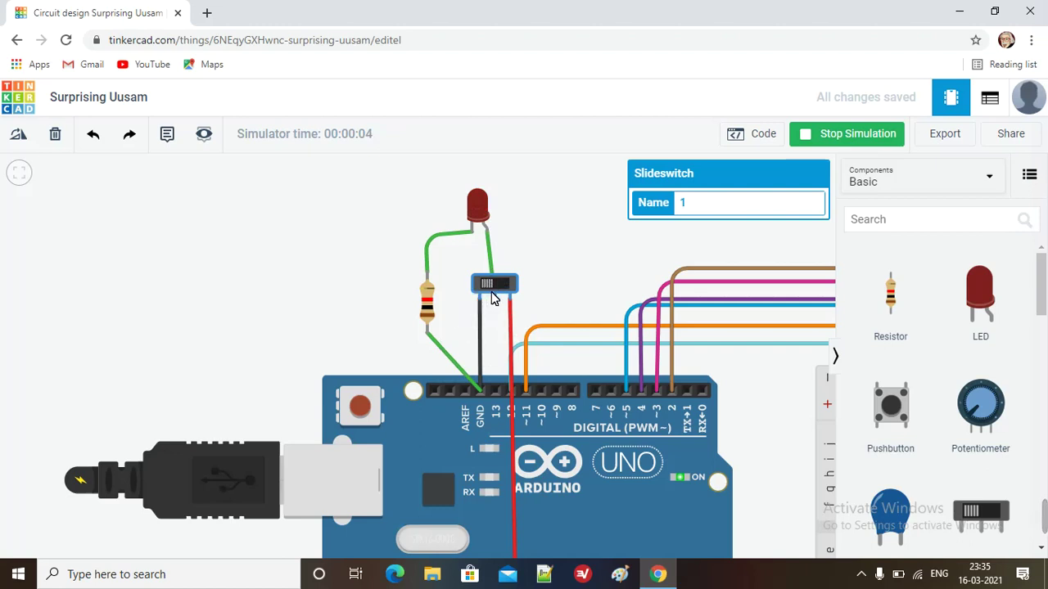
# Delete the resistor's GND wire, the resistor and the LED from the circuit
pyautogui.click(438, 355)
pyautogui.click(446, 355)
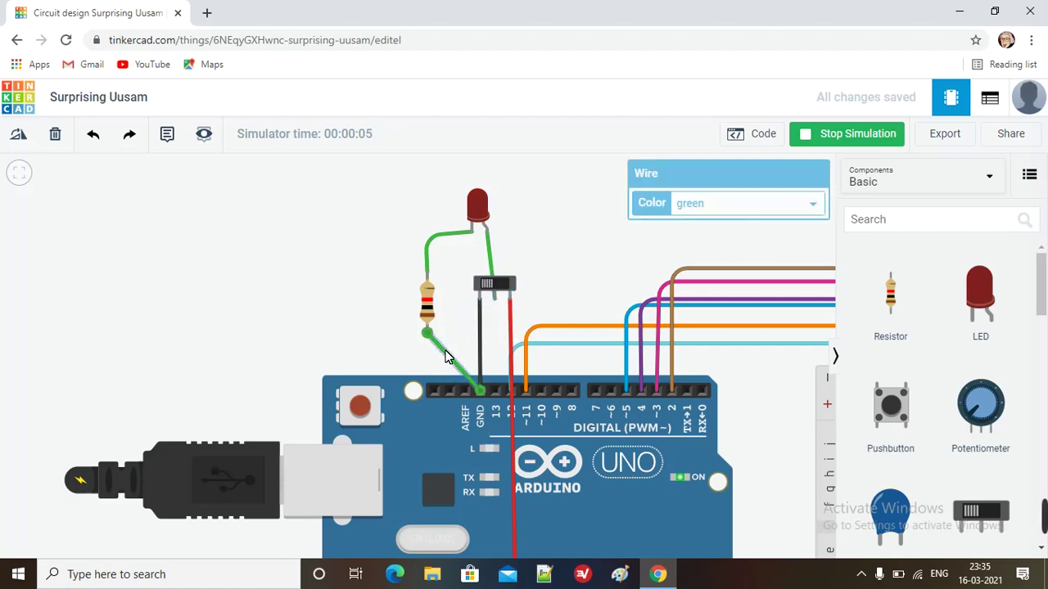
pyautogui.press('Delete')
pyautogui.click(424, 293)
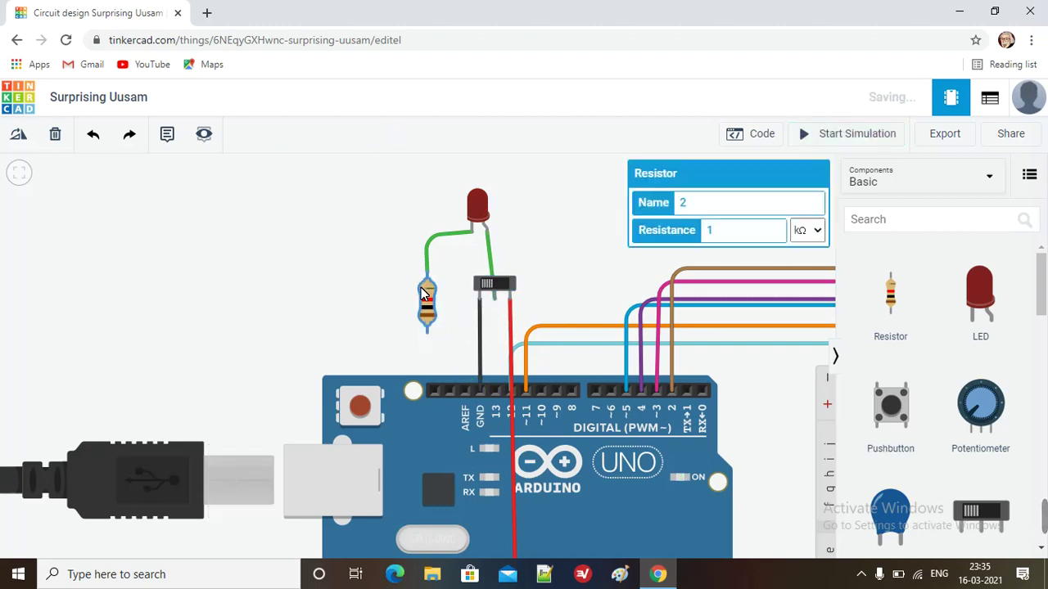
pyautogui.press('Delete')
pyautogui.click(477, 215)
pyautogui.press('Delete')
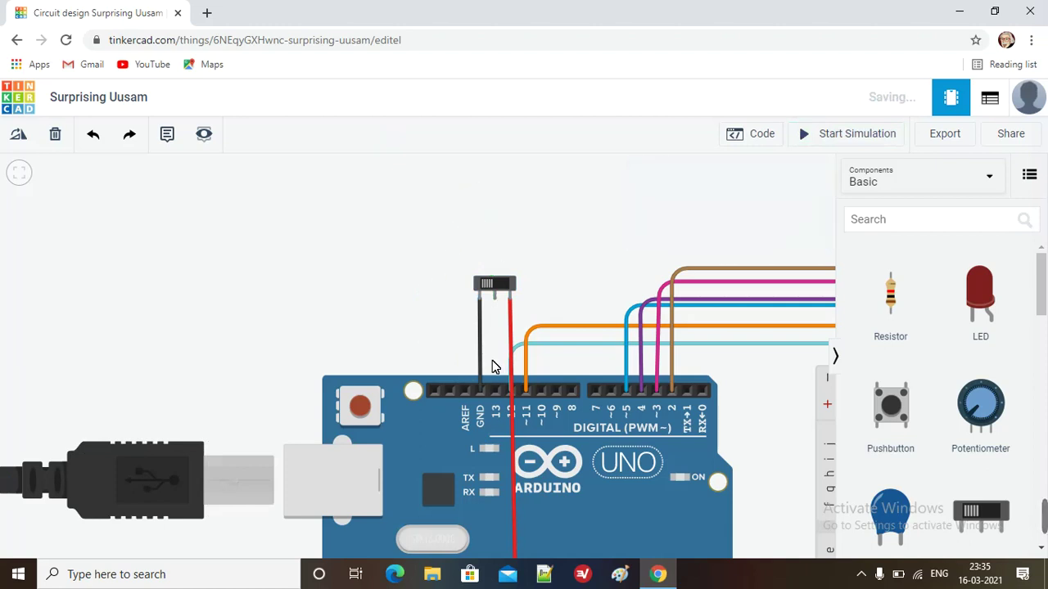
# Wire digital pin 13 on the Arduino to the slideswitch's Common terminal
pyautogui.click(494, 392)
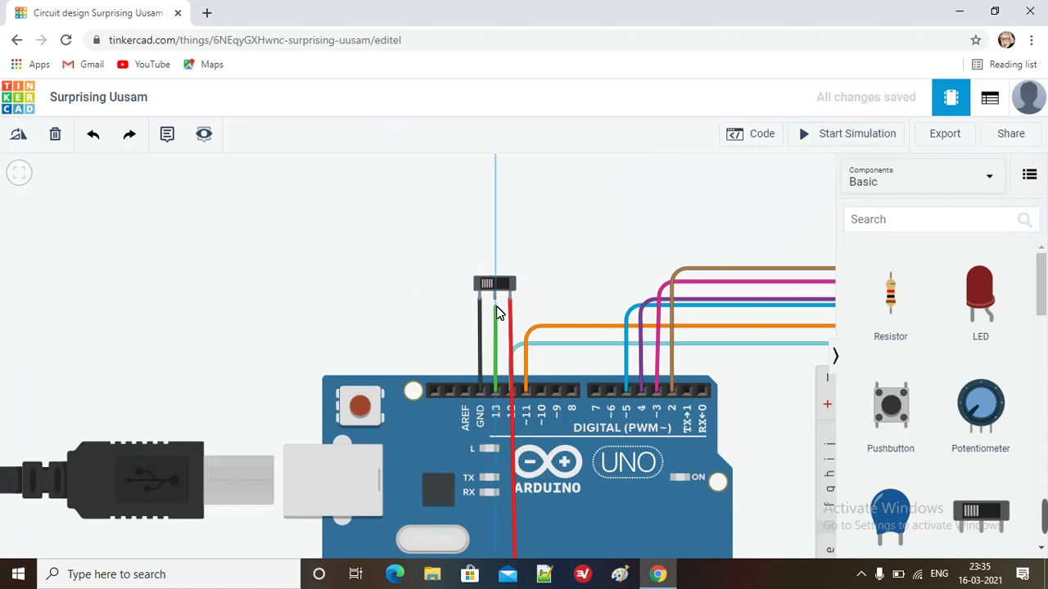
pyautogui.click(496, 300)
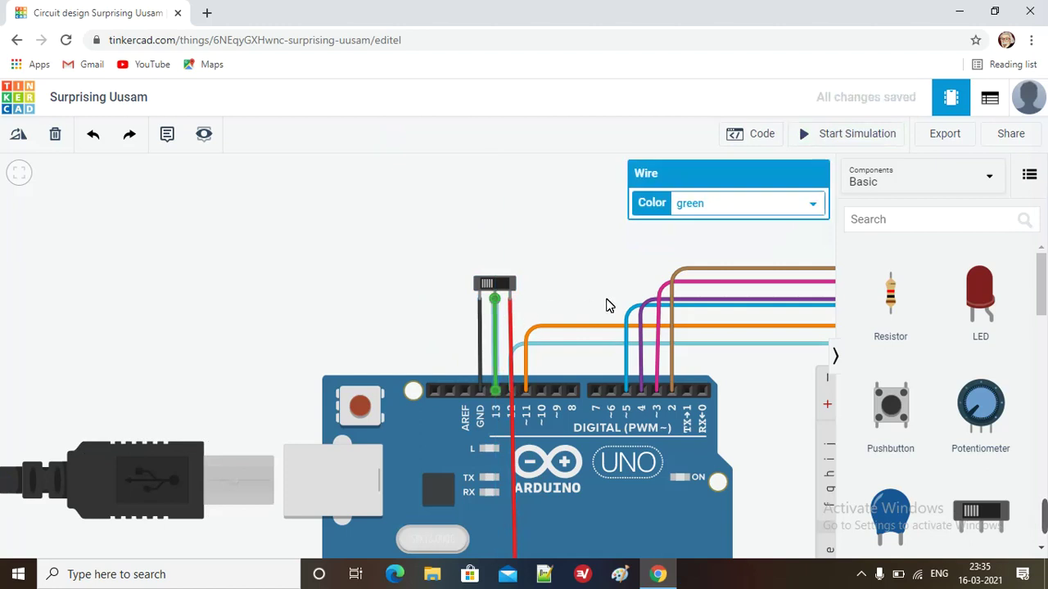
# Add pinMode(13,INPUT); to the end of the Arduino code's setup() function
pyautogui.click(757, 140)
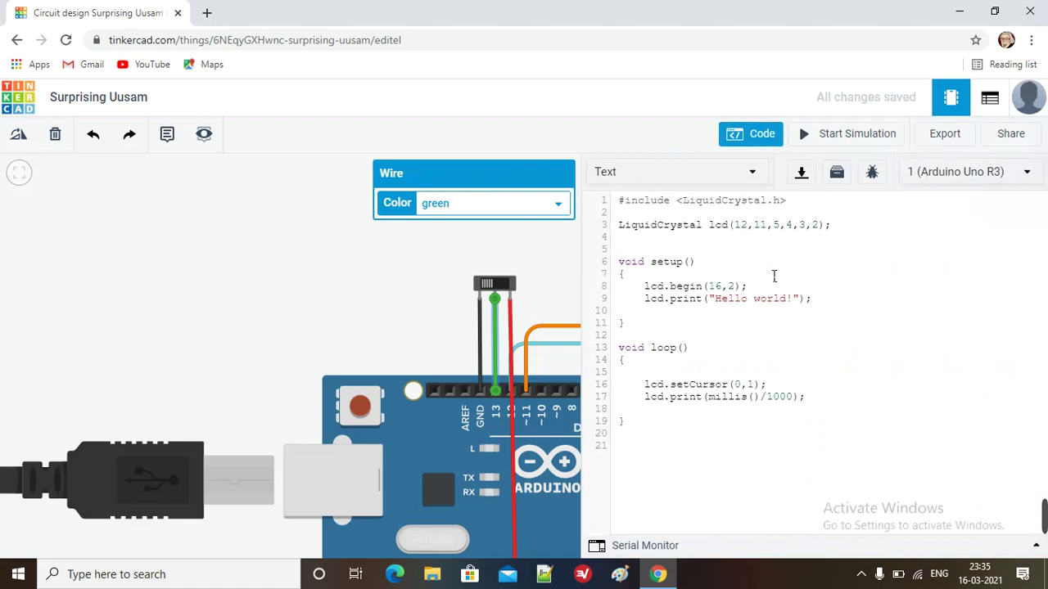
pyautogui.click(830, 302)
pyautogui.press('Return')
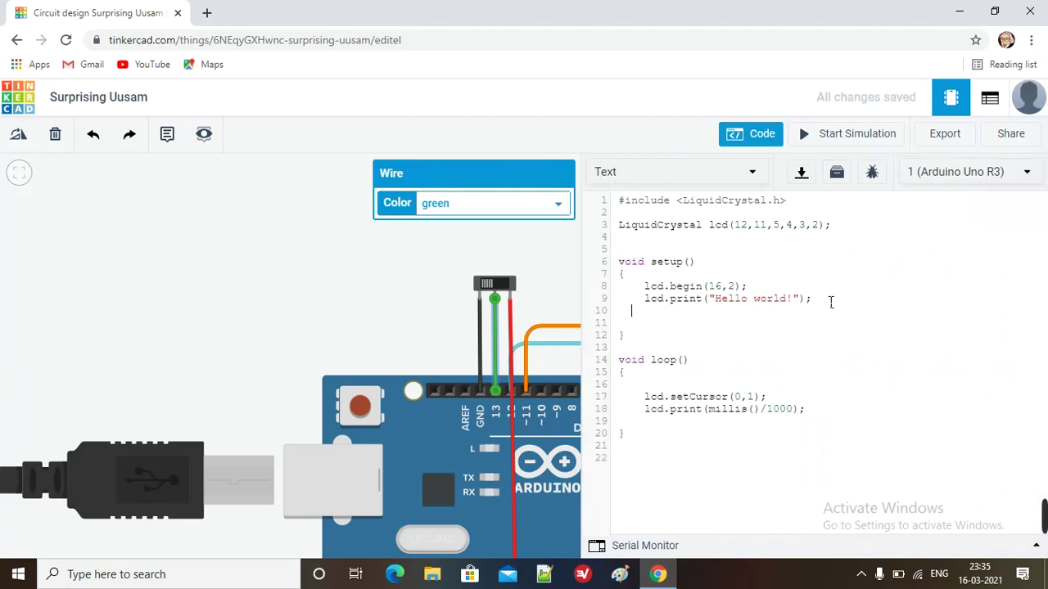
pyautogui.write('pinMode(13,')
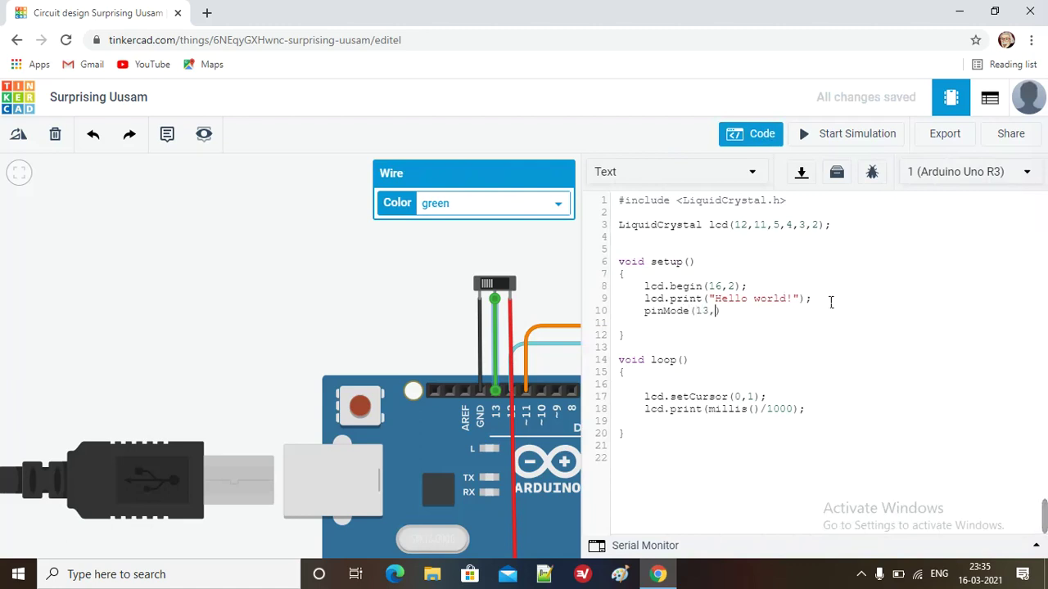
pyautogui.write('INPUT')
# Replace the millis() print line in loop() with an if/else that prints "HIGH" when digitalRead(13)==HIGH and "LOW" otherwise
pyautogui.moveTo(824, 418); pyautogui.dragTo(658, 415)
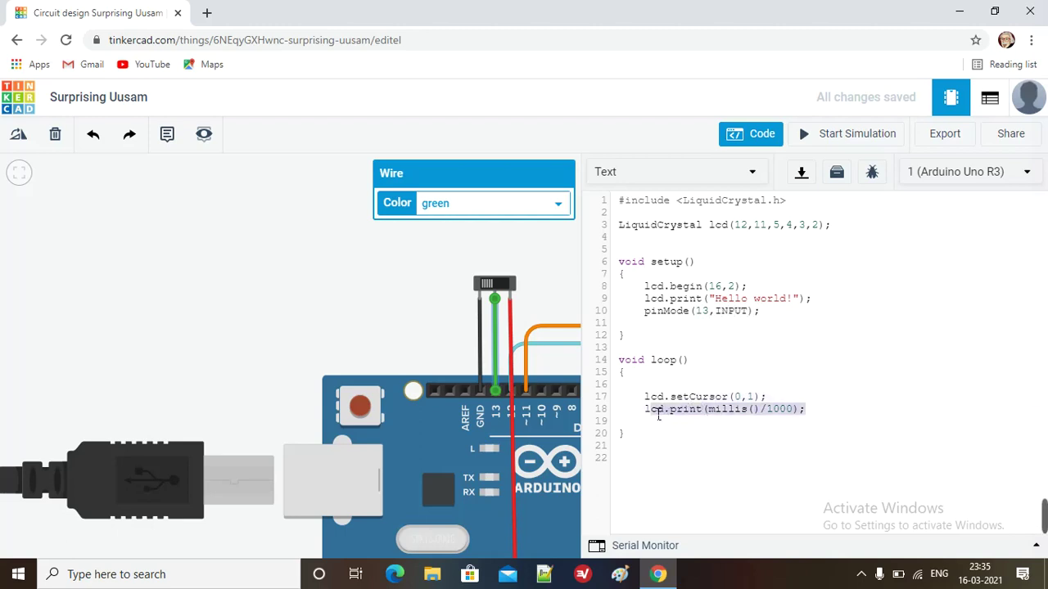
pyautogui.press('BackSpace')
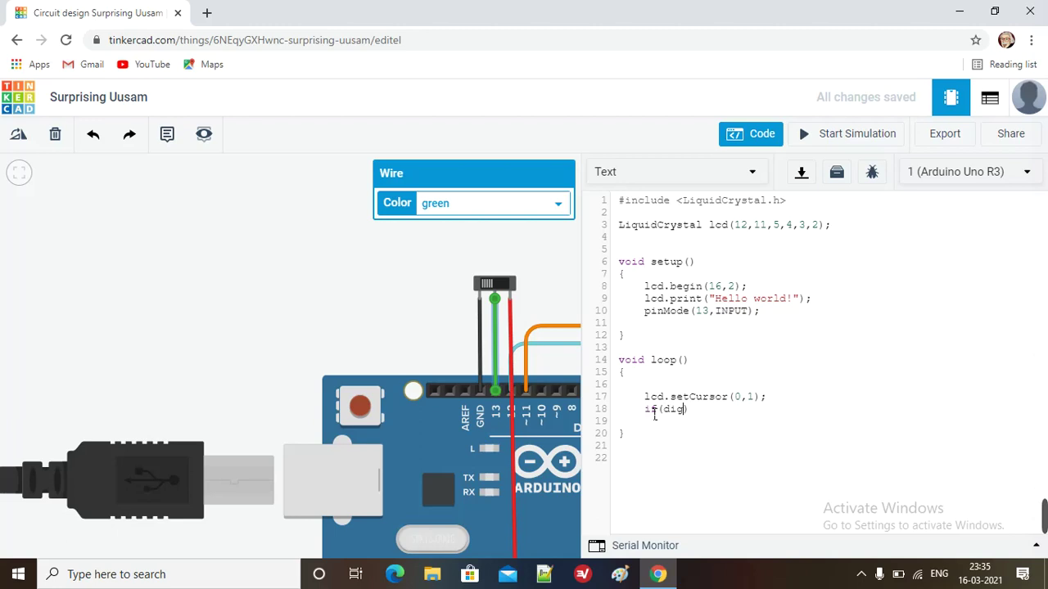
pyautogui.write('if(digitalRead(13)==HIGH')
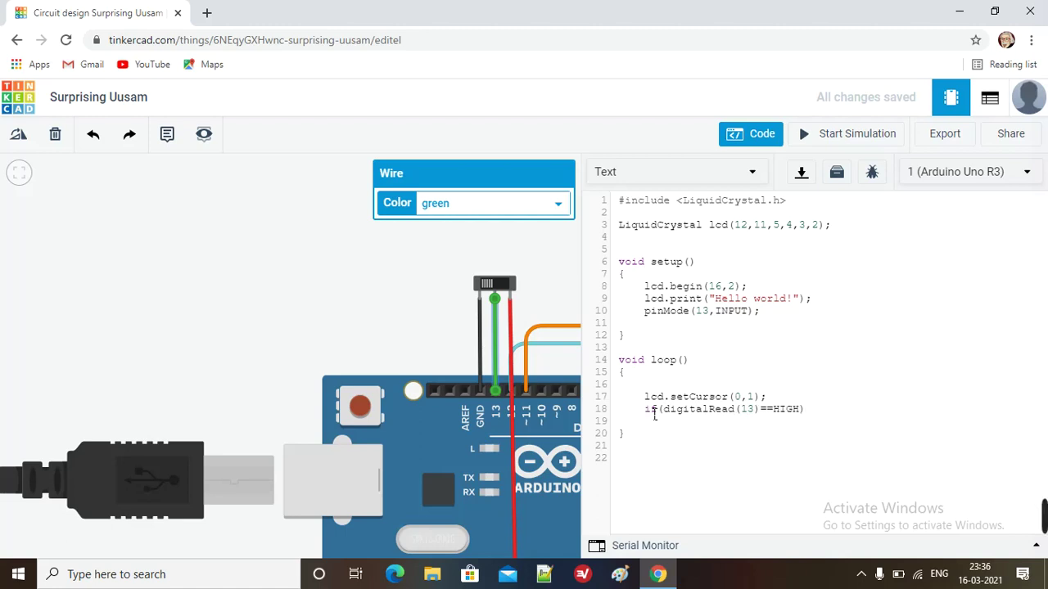
pyautogui.press('Return')
pyautogui.write('lcd.print(')
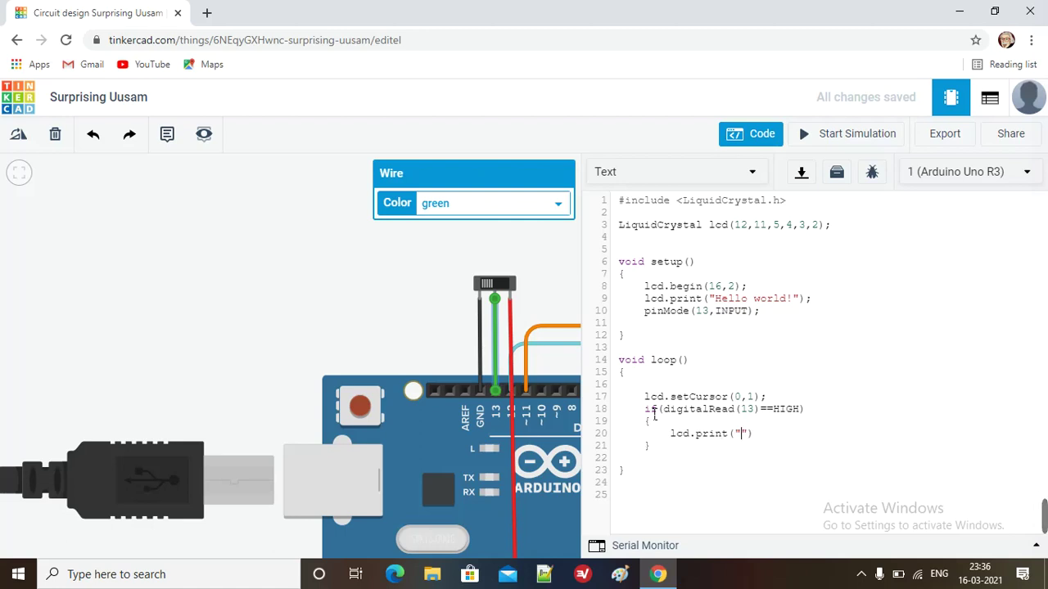
pyautogui.write('HIGH')
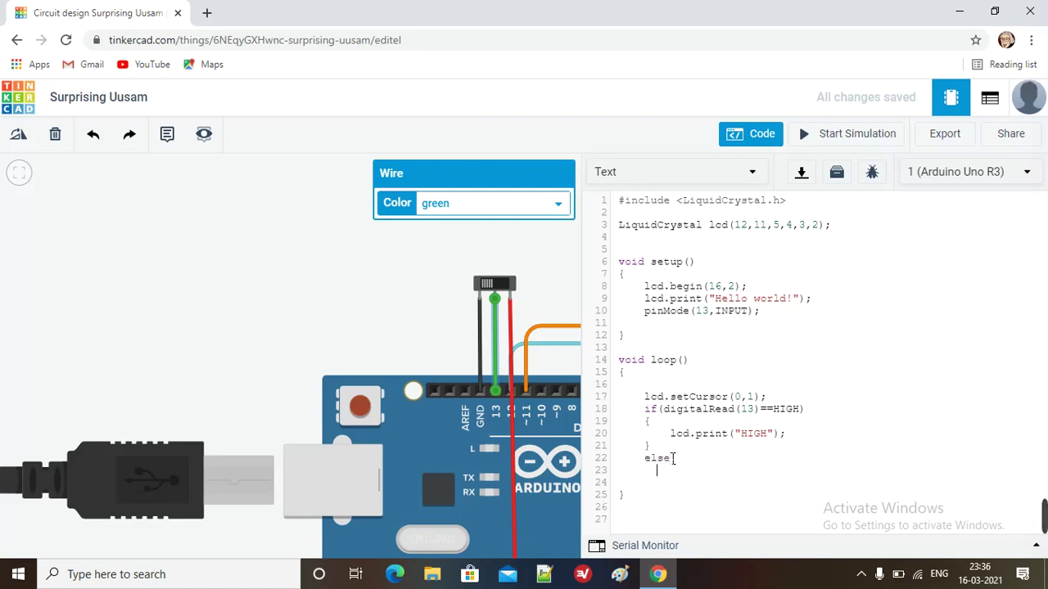
pyautogui.press('Return')
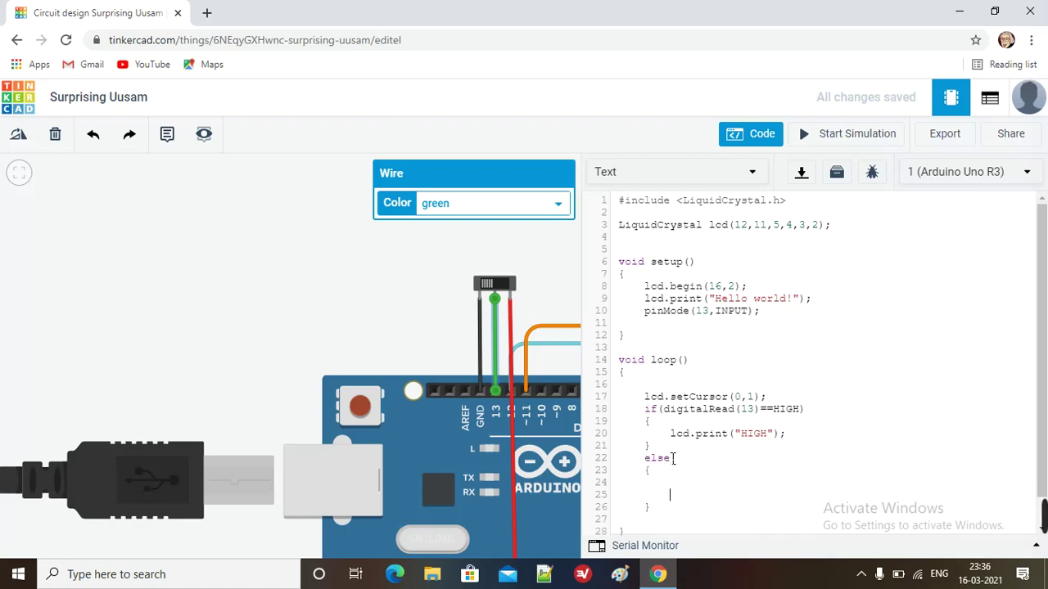
pyautogui.write('nt("LOW");')
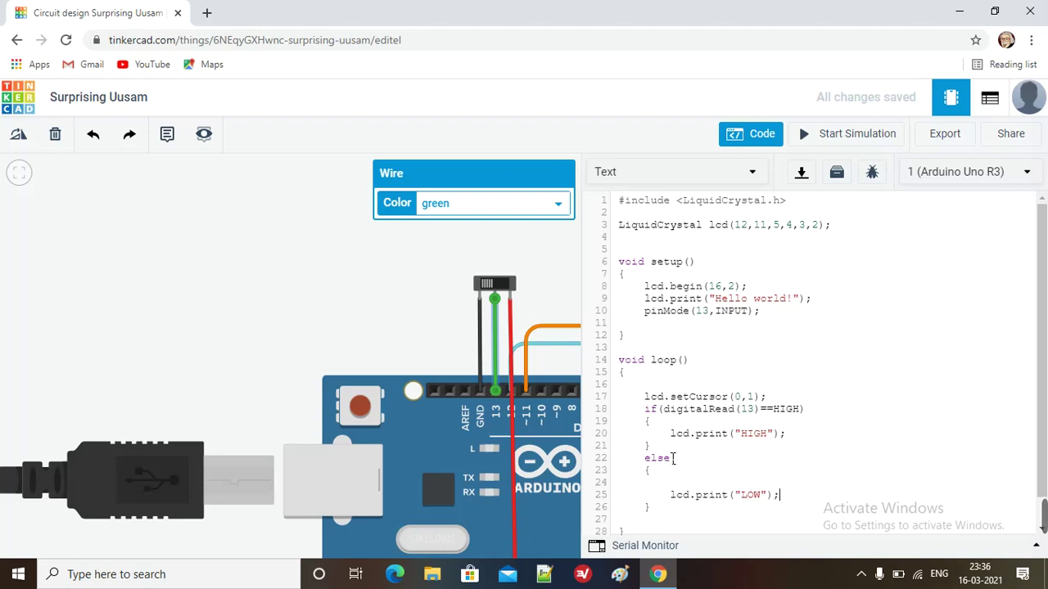
# Run the simulation with the whole circuit in view and toggle the slideswitch both ways to test the LCD output
pyautogui.click(757, 133)
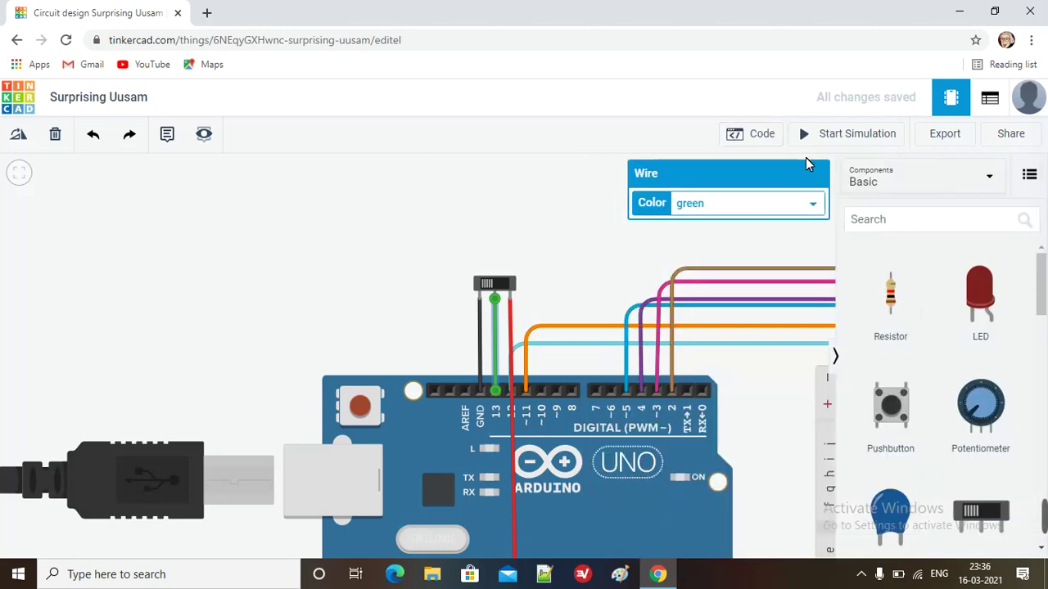
pyautogui.click(30, 180)
pyautogui.click(885, 139)
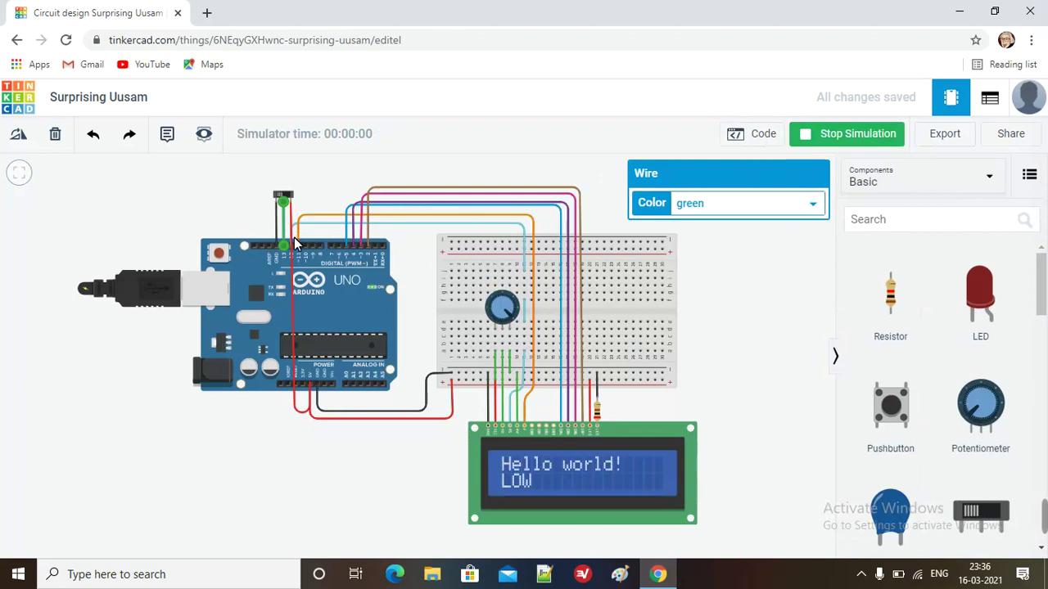
pyautogui.click(282, 196)
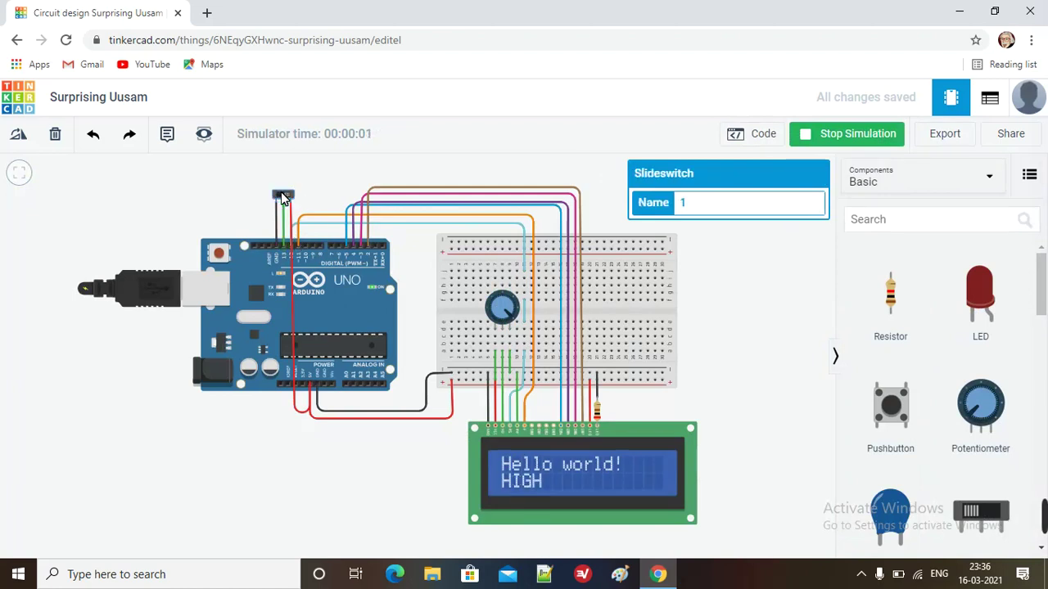
pyautogui.click(282, 196)
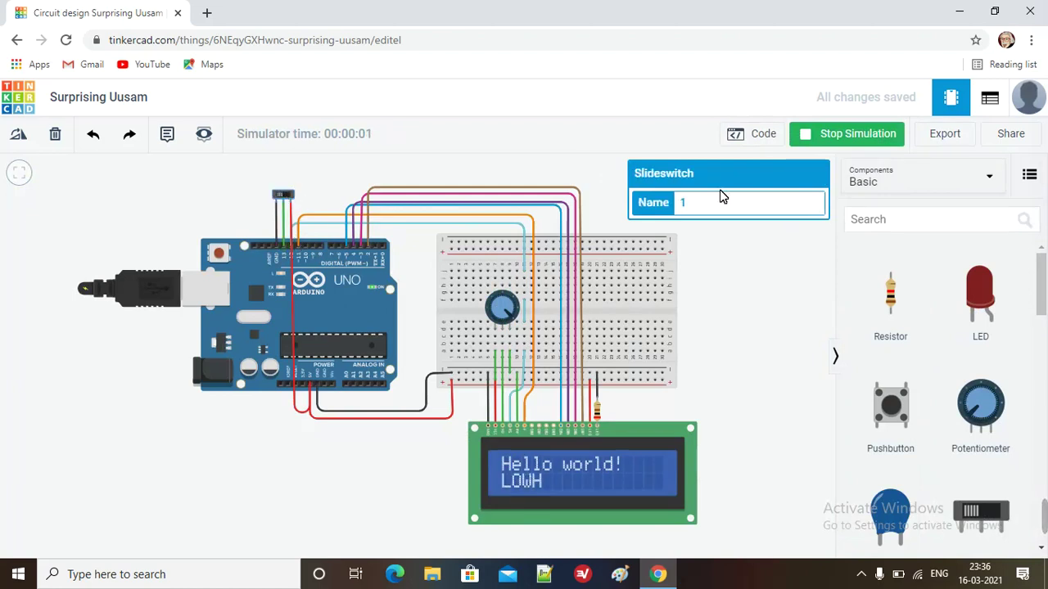
# Try adding lcd.clear(); after the else block in loop(), and briefly run the simulation with it
pyautogui.click(761, 134)
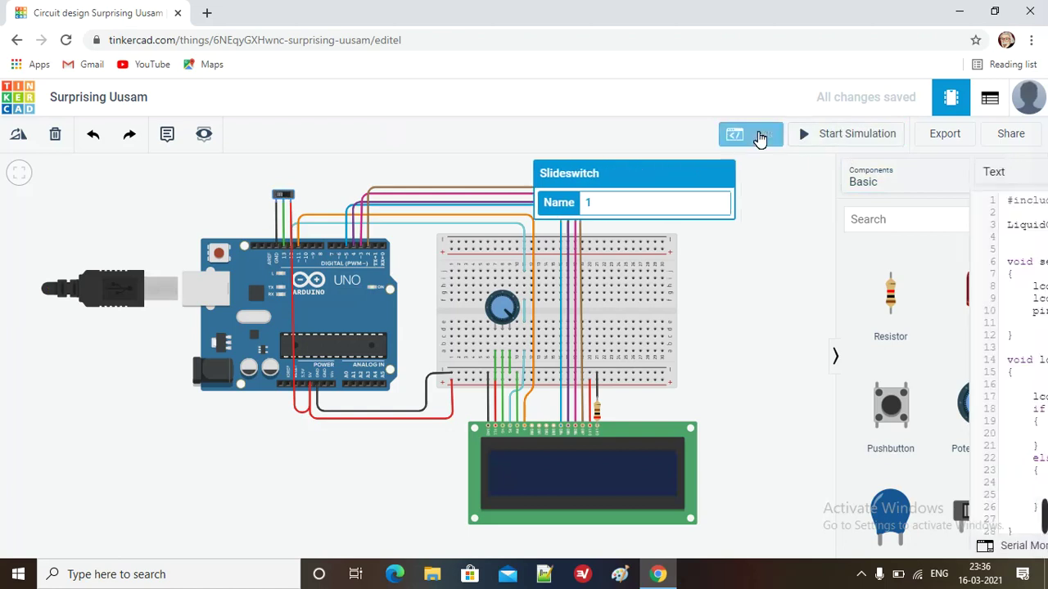
pyautogui.scroll(-1, 748, 478)
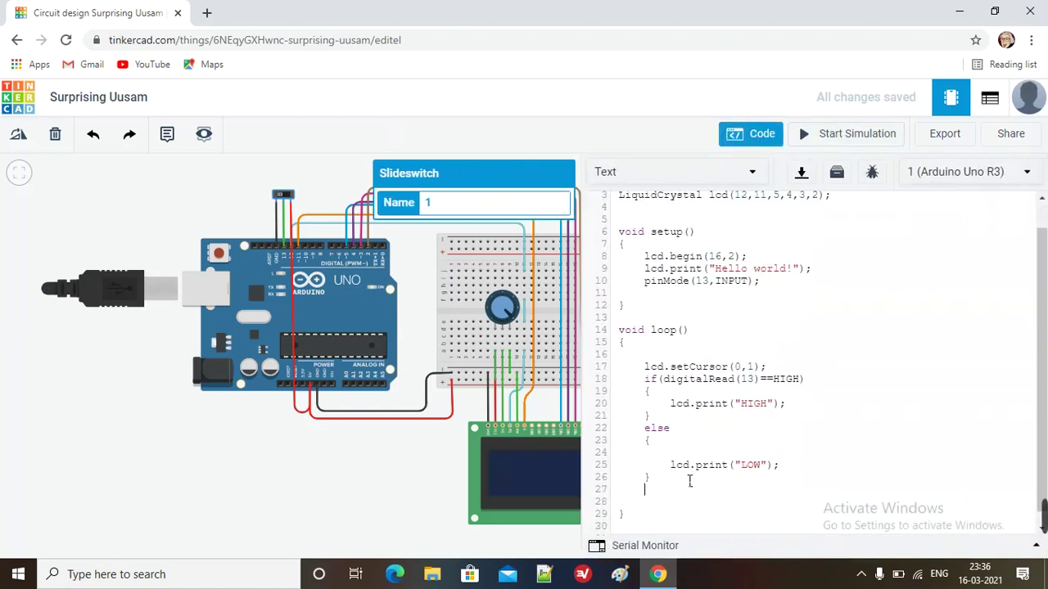
pyautogui.write('lear();')
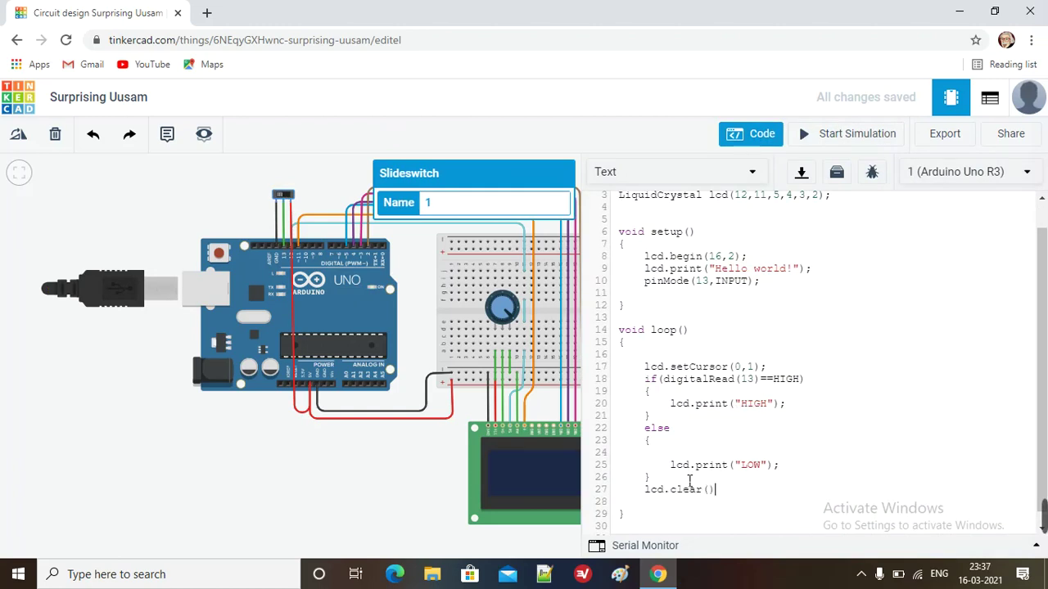
pyautogui.click(843, 147)
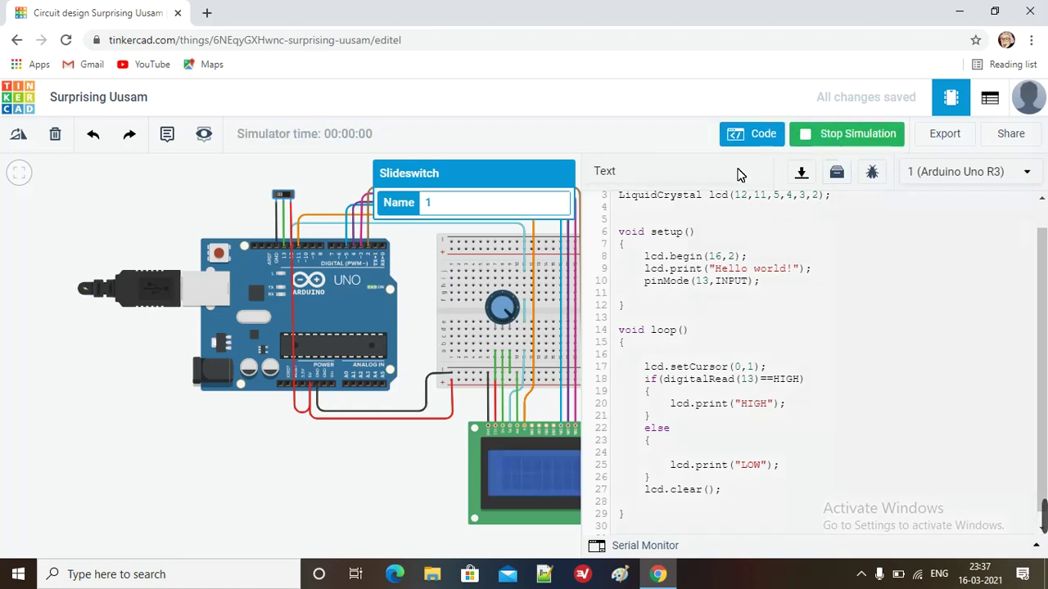
pyautogui.click(835, 137)
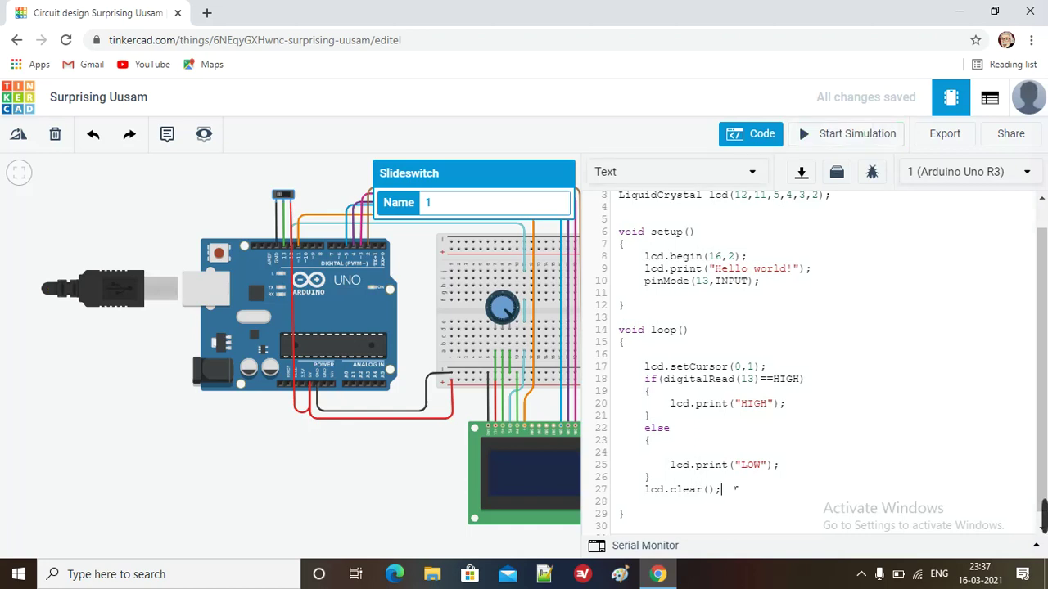
# Replace the lcd.clear(); line after the else block with delay(1000); followed by lcd.clear(); on a new line
pyautogui.moveTo(736, 491); pyautogui.dragTo(646, 489)
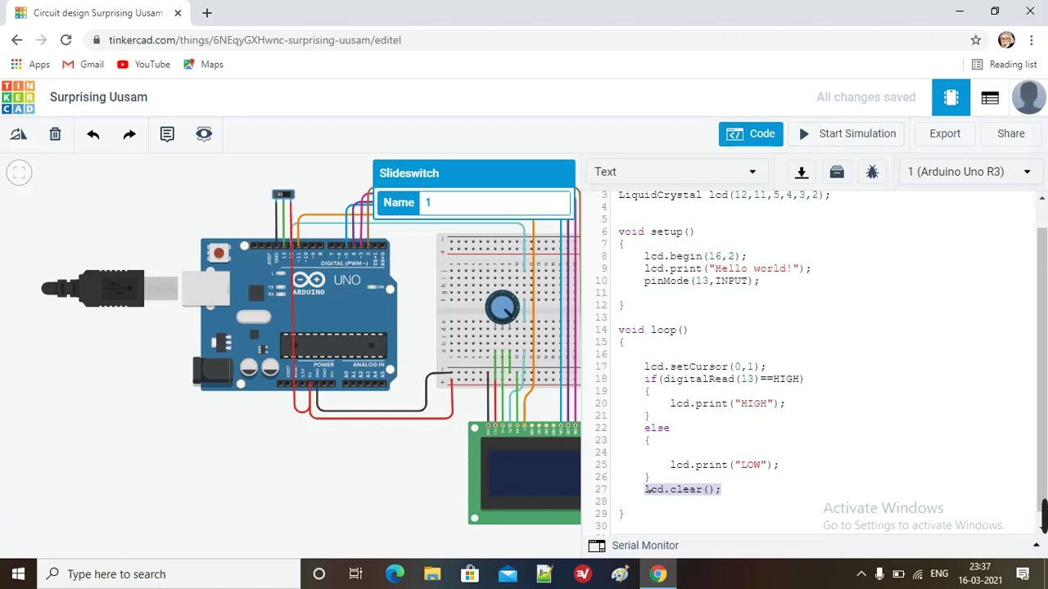
pyautogui.press('BackSpace')
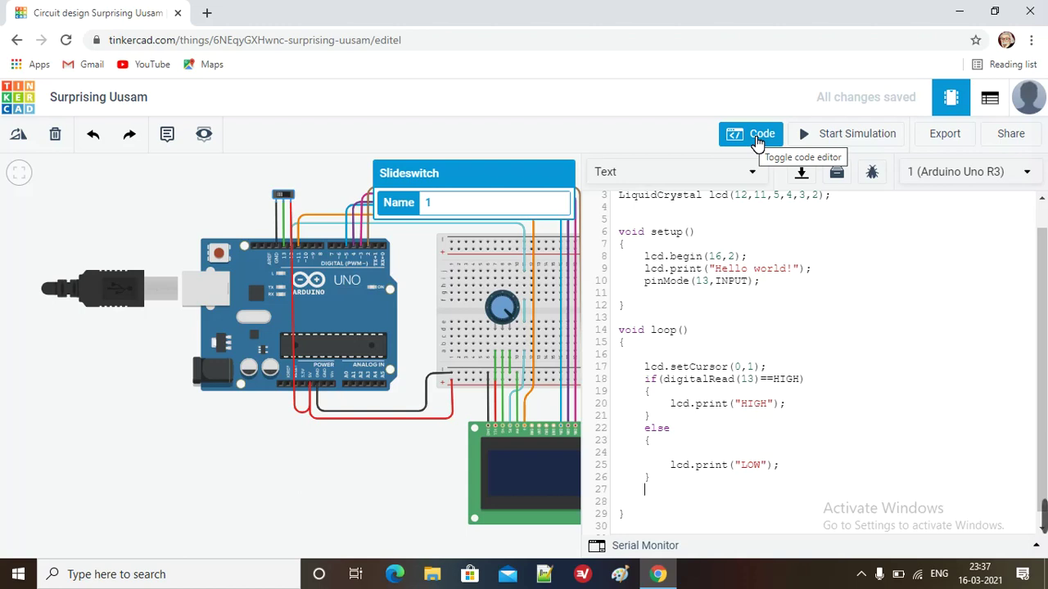
pyautogui.write('elay(10')
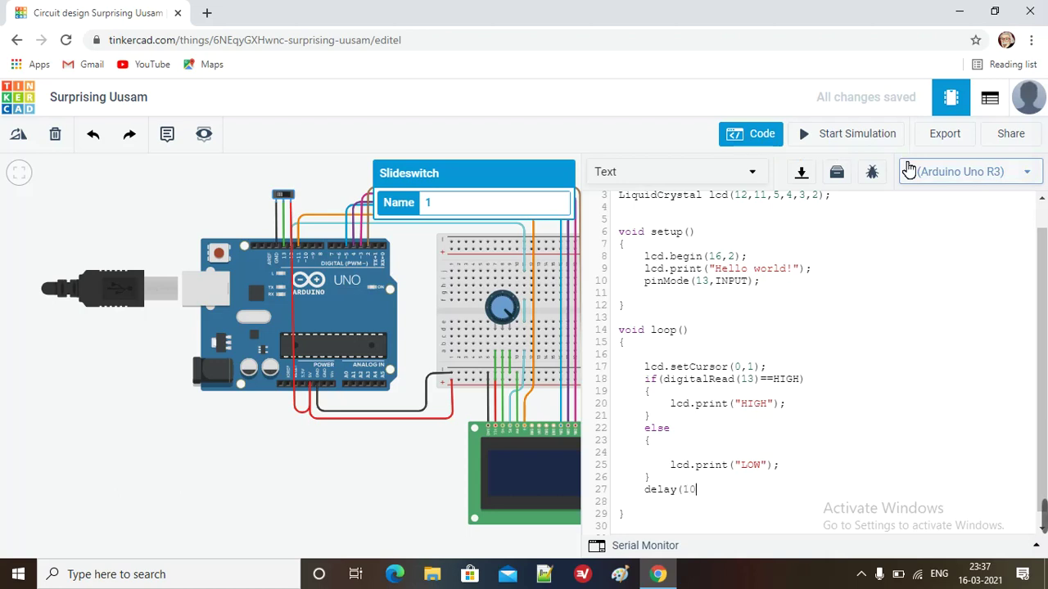
pyautogui.write('00)')
pyautogui.write('lcd.')
pyautogui.write('clear')
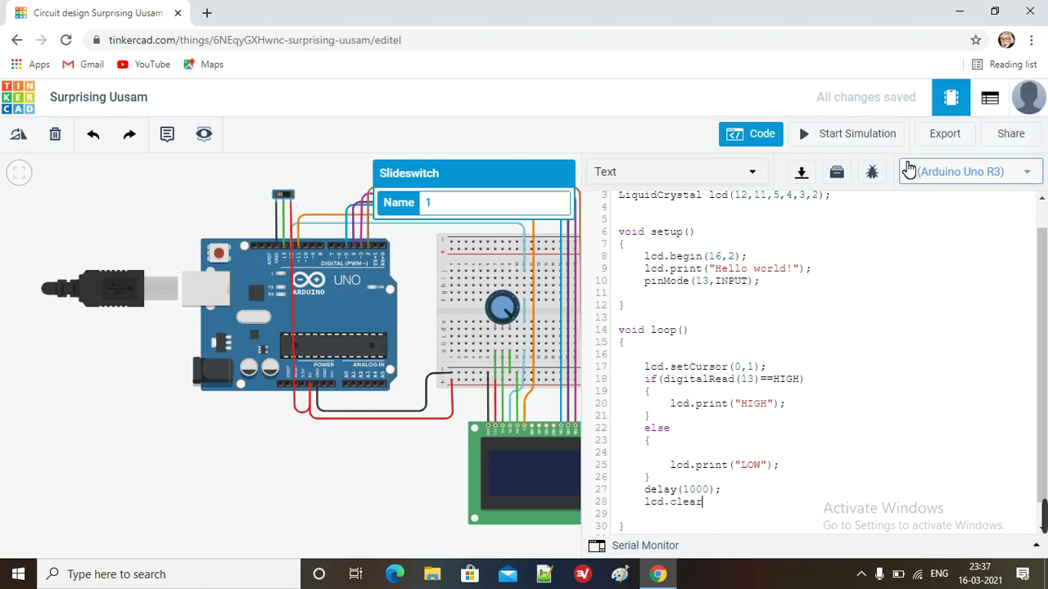
pyautogui.write('();')
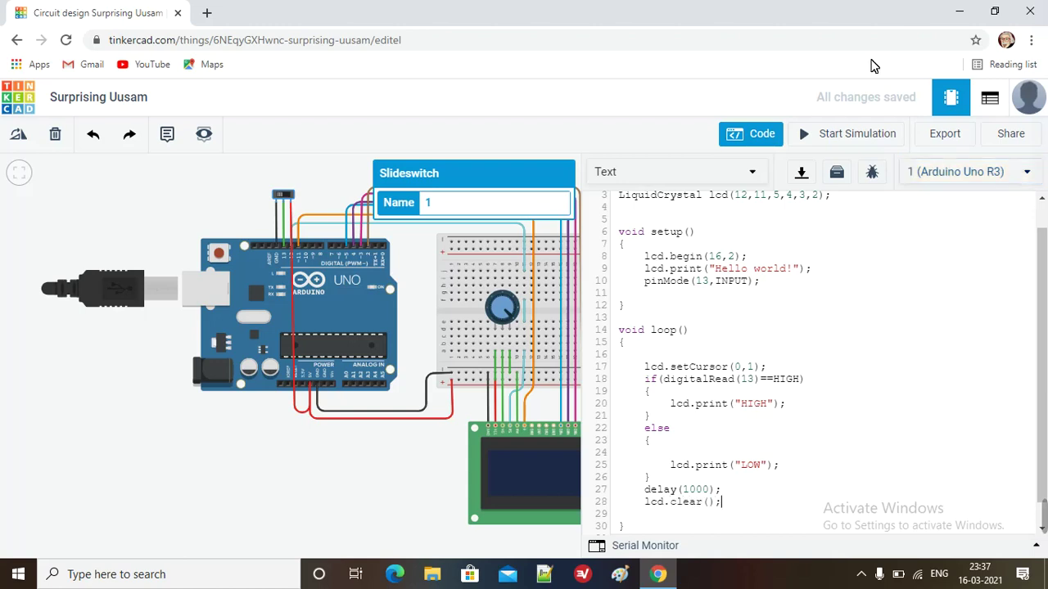
# Run the simulation and toggle the slideswitch repeatedly to test the LCD text with the delay, ending with the simulation stopped
pyautogui.click(759, 134)
pyautogui.click(835, 136)
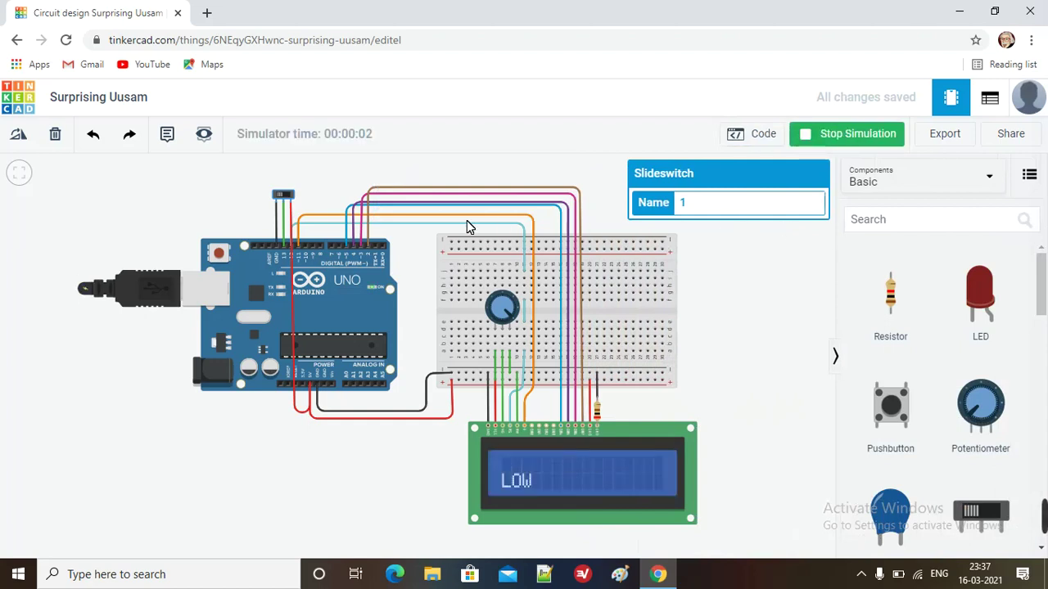
pyautogui.click(284, 198)
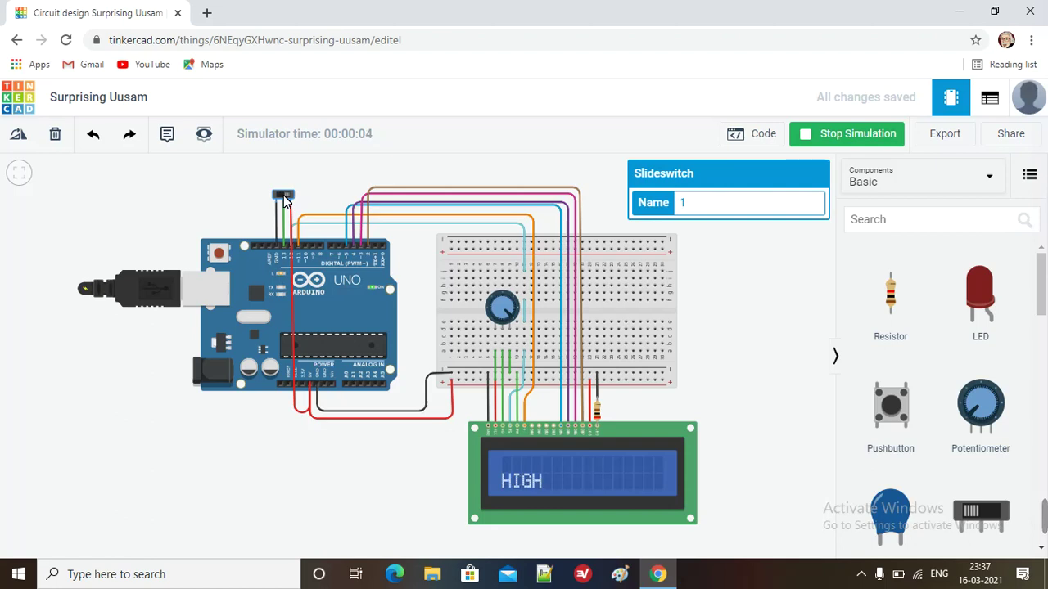
pyautogui.click(286, 197)
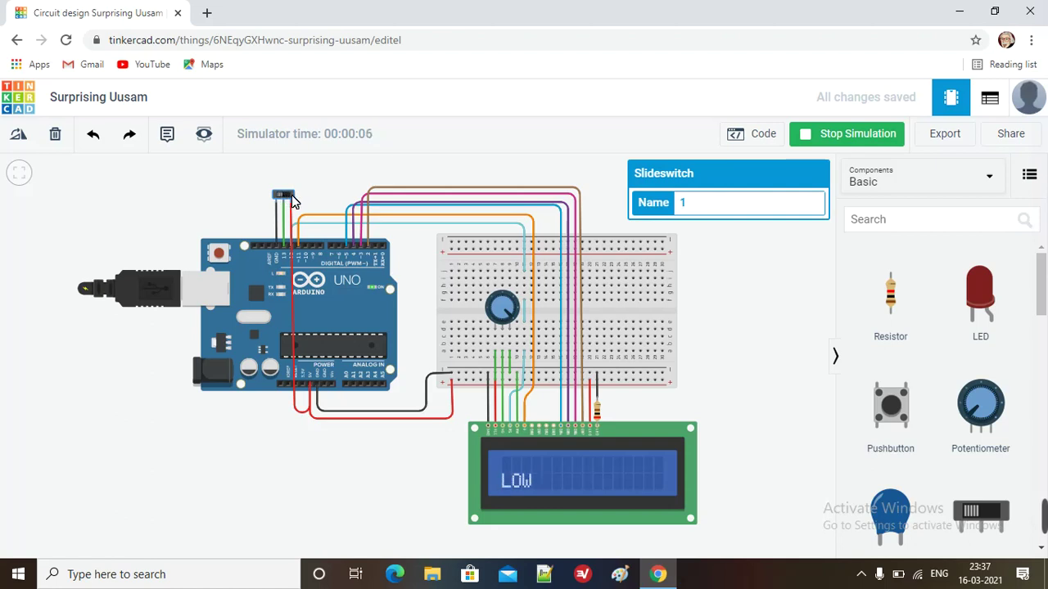
pyautogui.click(288, 198)
pyautogui.click(287, 198)
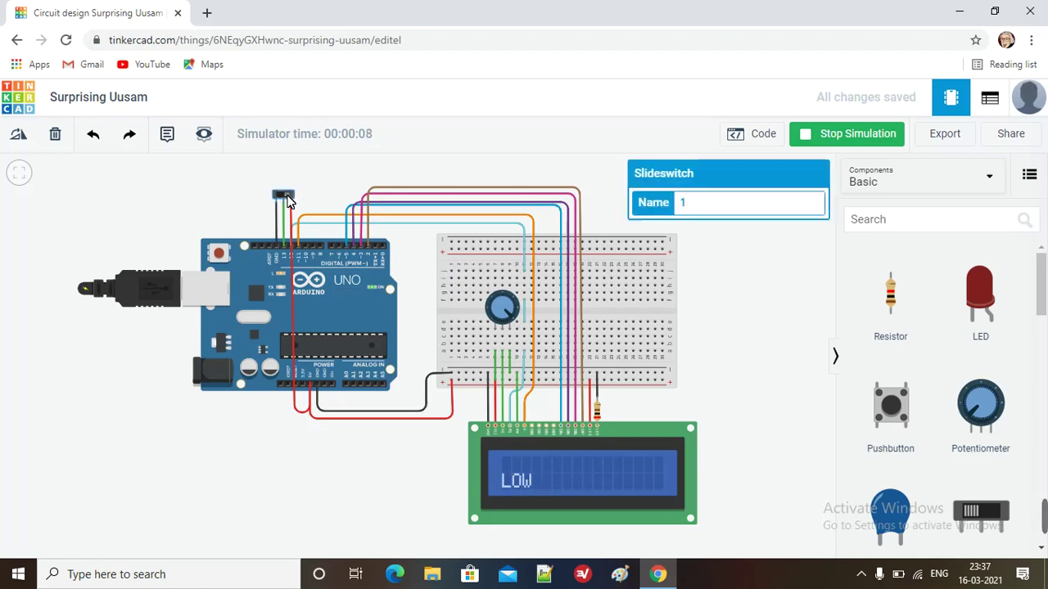
pyautogui.click(282, 199)
pyautogui.click(281, 199)
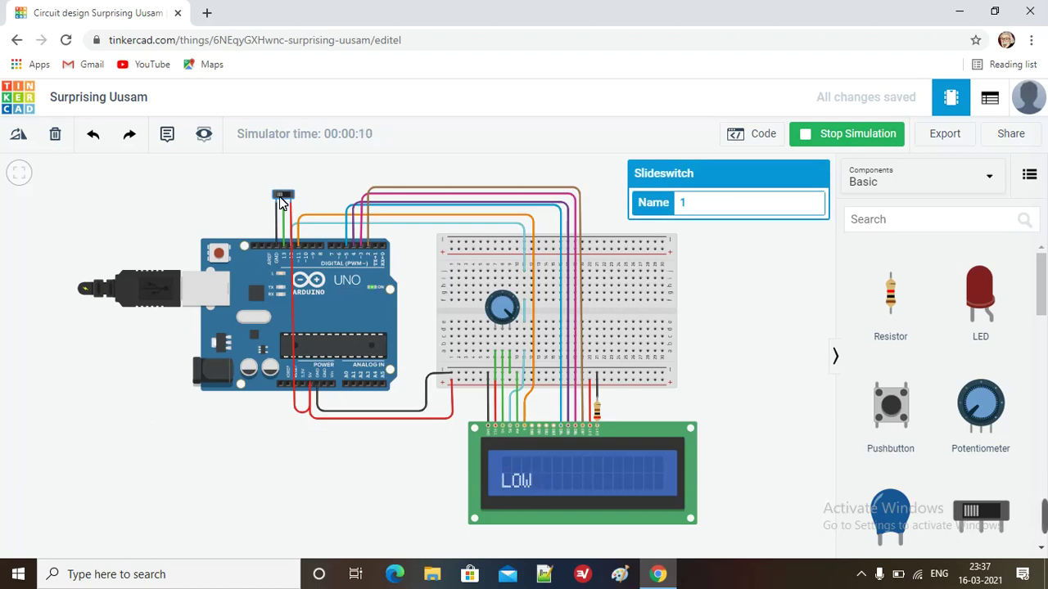
pyautogui.click(295, 199)
pyautogui.click(285, 195)
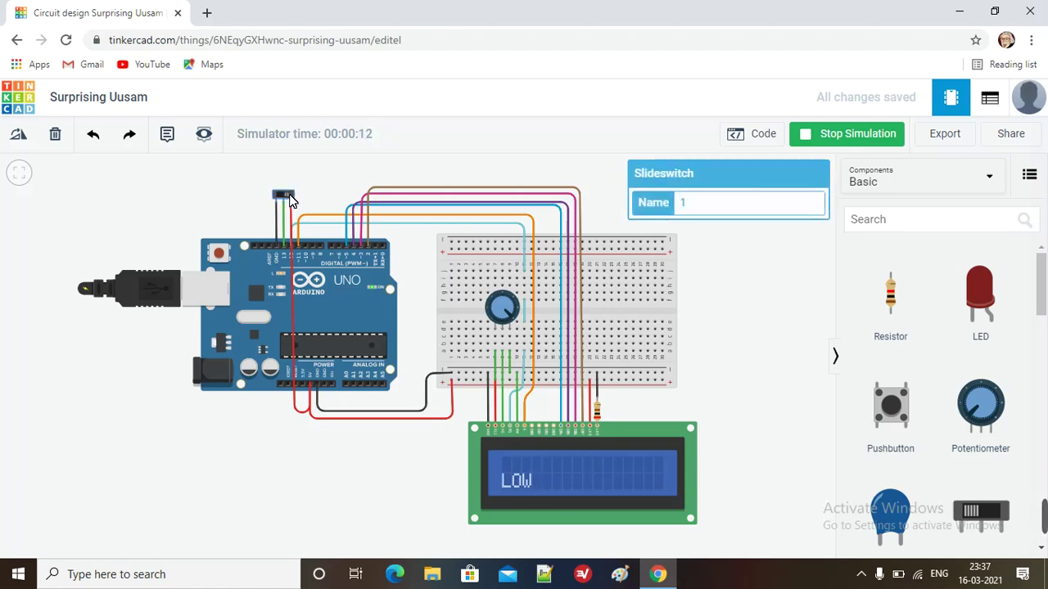
pyautogui.click(843, 143)
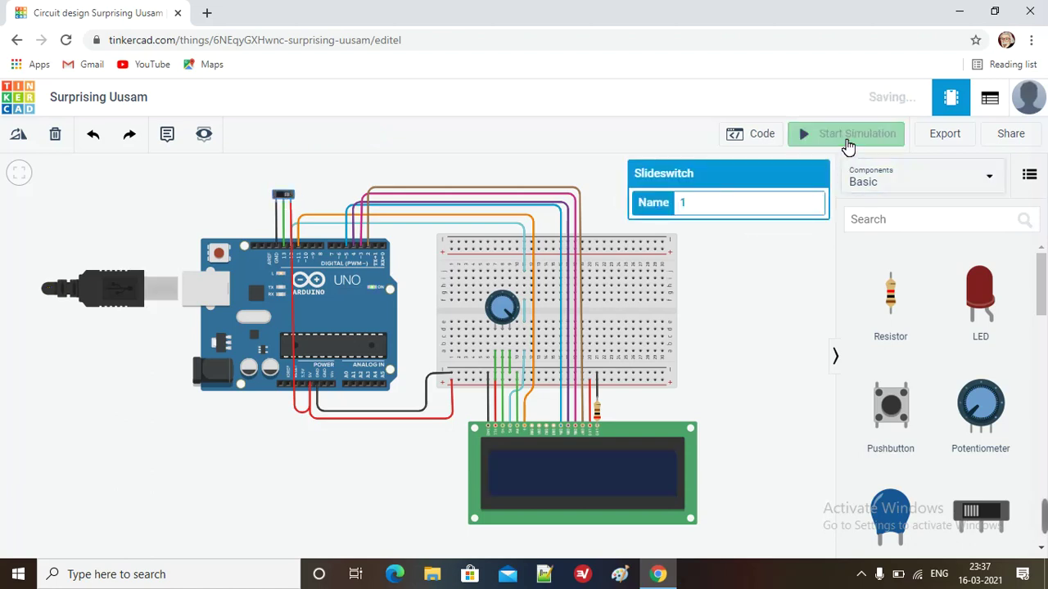
# Add a resistor to the workspace, just above pin 10 of the Arduino
pyautogui.scroll(5, 443, 306)
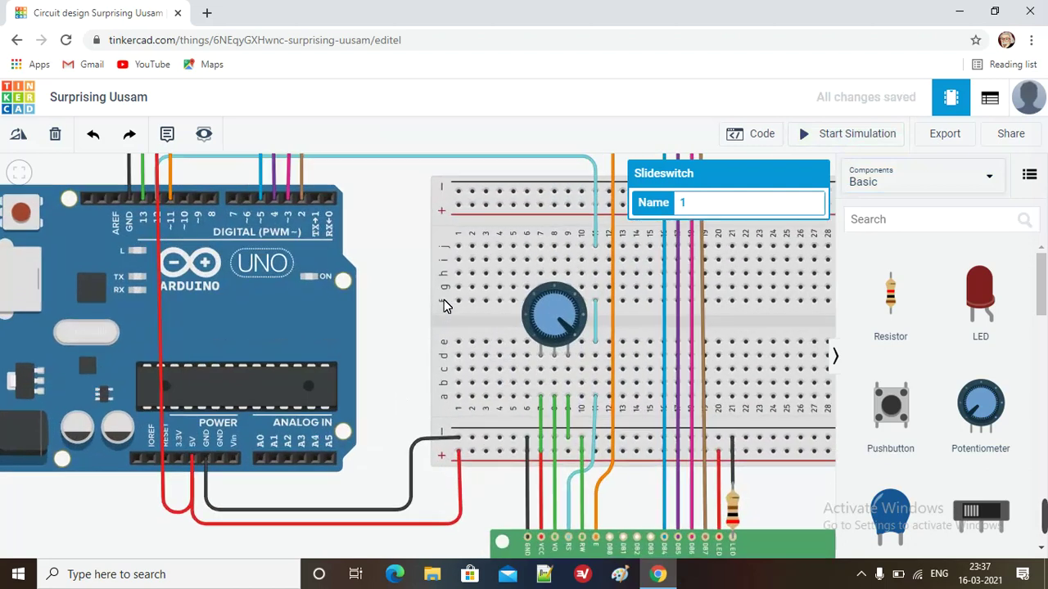
pyautogui.moveTo(389, 276); pyautogui.dragTo(461, 393)
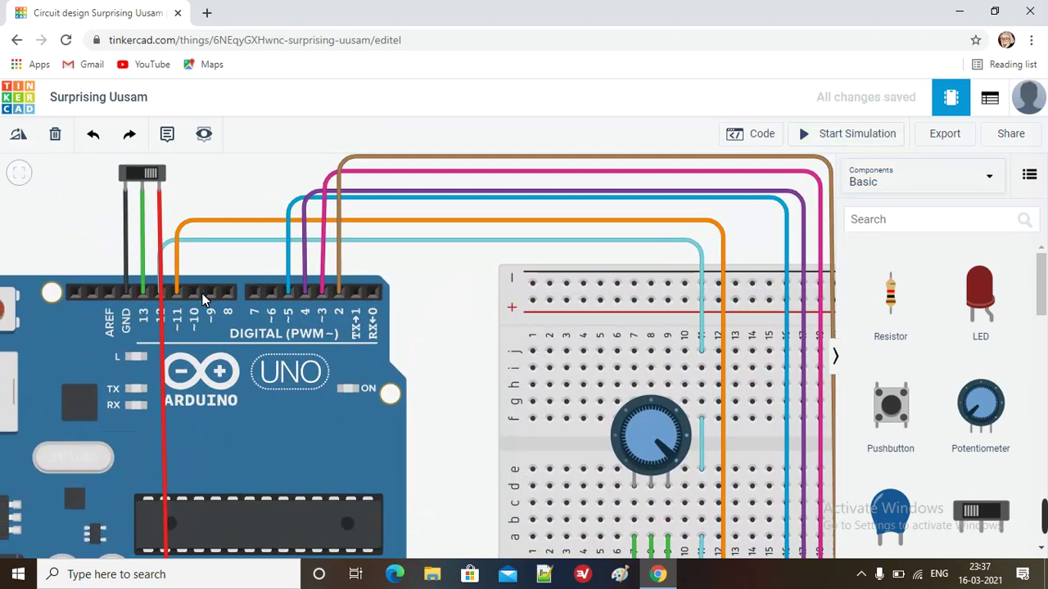
pyautogui.moveTo(907, 304); pyautogui.dragTo(203, 210)
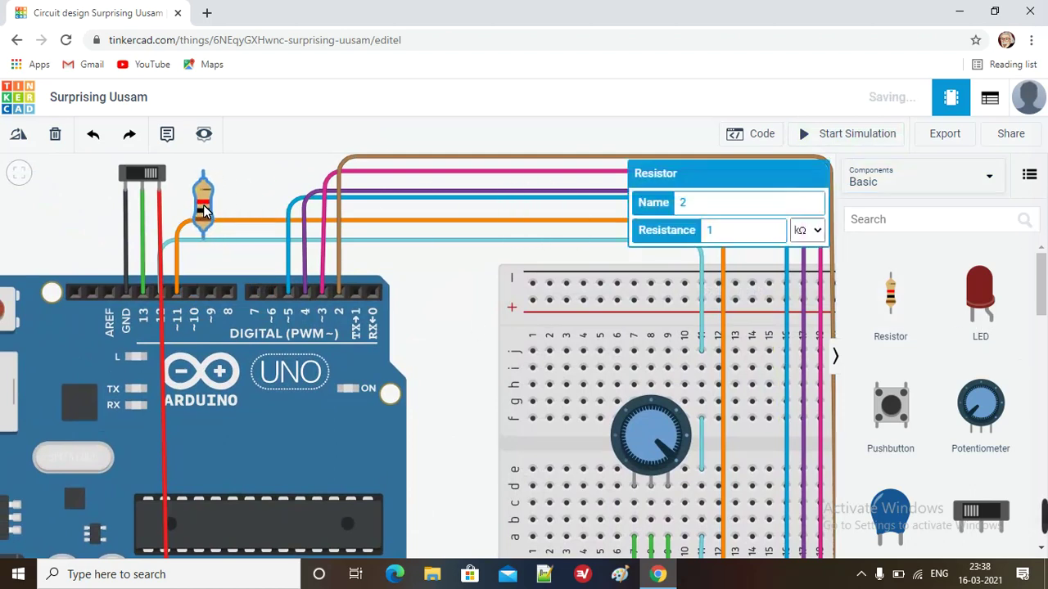
pyautogui.click(195, 286)
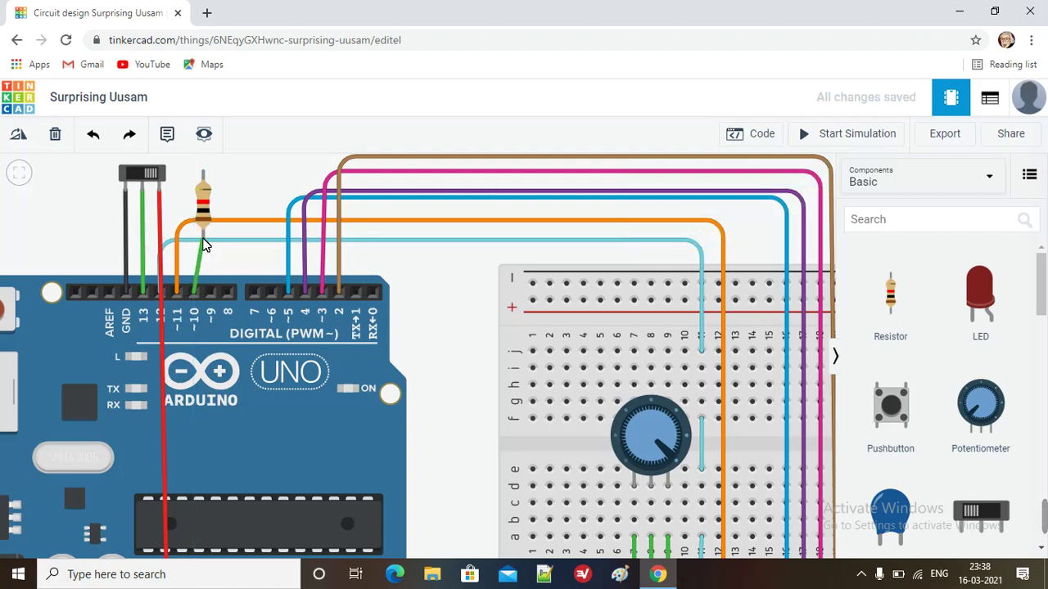
pyautogui.click(204, 236)
pyautogui.click(204, 237)
pyautogui.moveTo(203, 199); pyautogui.dragTo(190, 199)
pyautogui.hotkey('ctrl', 'z')
pyautogui.hotkey('ctrl', 'z')
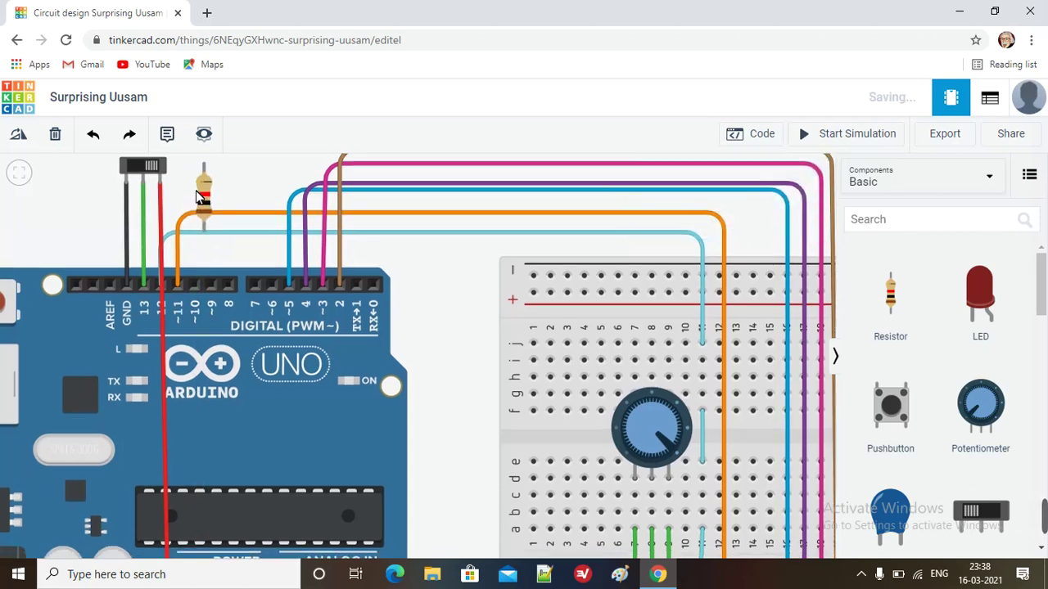
# Reposition the new resistor in line above pin 10 and wire its lower terminal to that pin
pyautogui.click(205, 196)
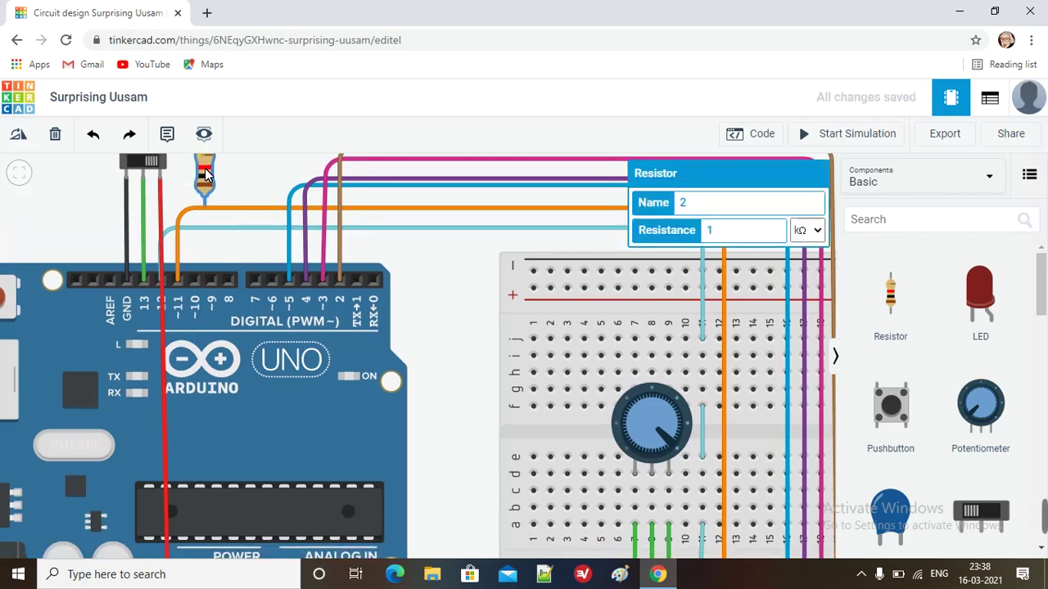
pyautogui.scroll(-3, 214, 186)
pyautogui.moveTo(219, 180); pyautogui.dragTo(250, 262)
pyautogui.moveTo(241, 321); pyautogui.dragTo(243, 262)
pyautogui.click(276, 243)
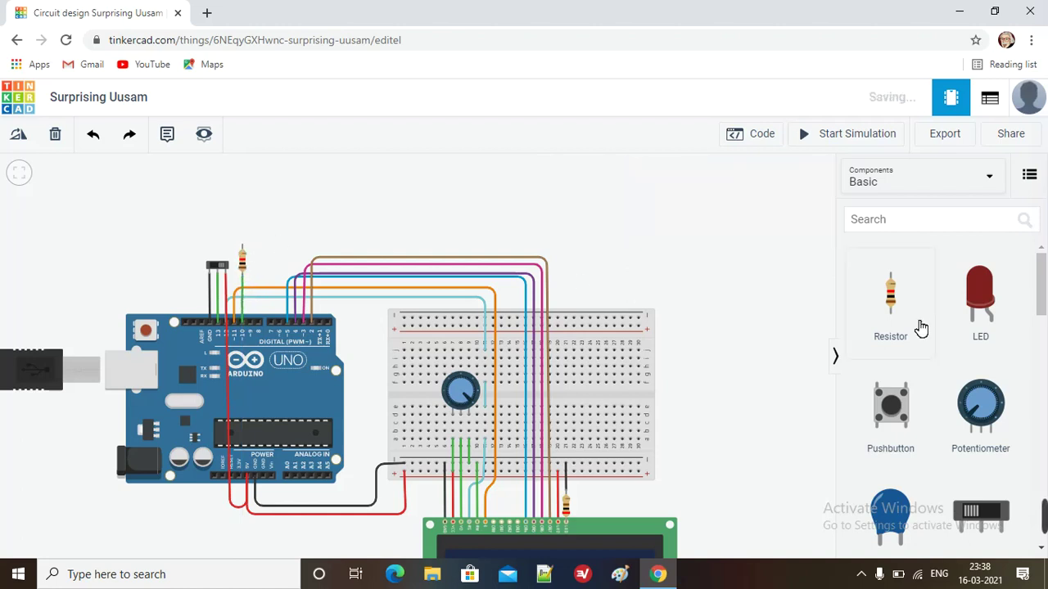
# Place a red LED above the resistor, wire its anode to the resistor's upper terminal, and nudge the LED into position
pyautogui.moveTo(980, 292); pyautogui.dragTo(237, 235)
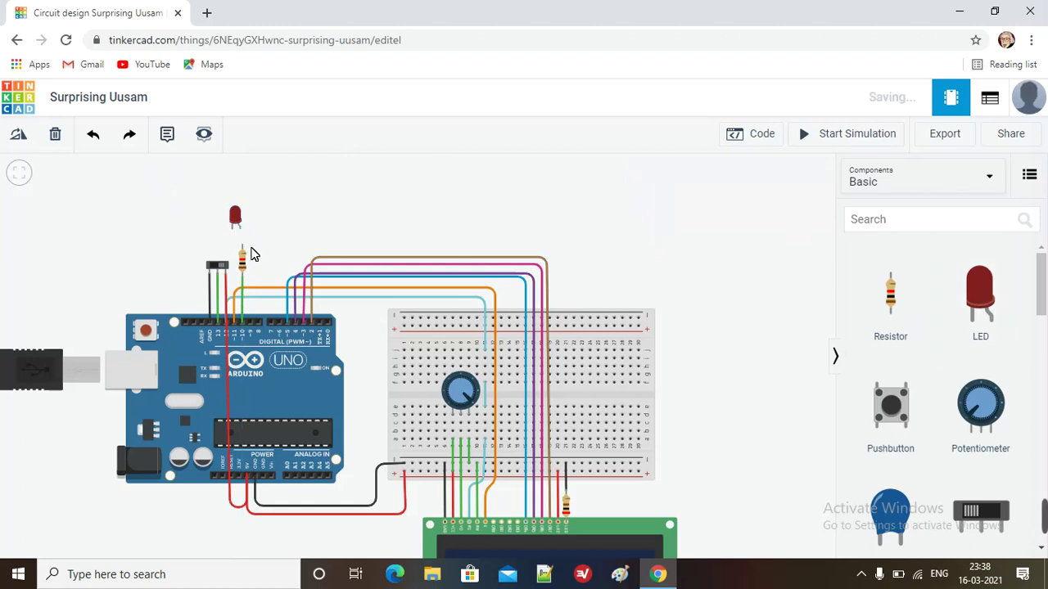
pyautogui.click(244, 250)
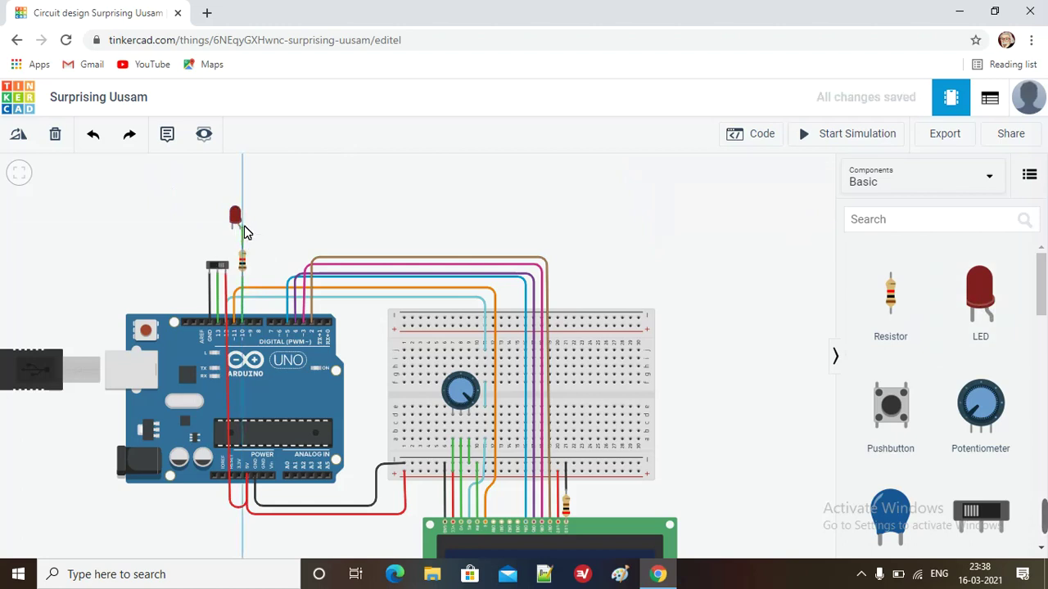
pyautogui.click(242, 233)
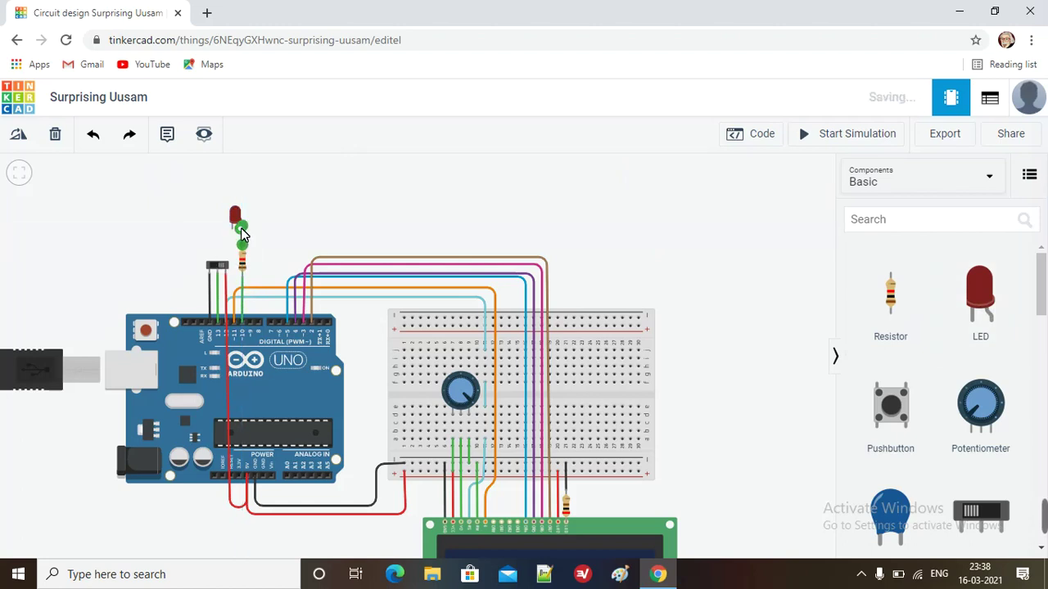
pyautogui.click(191, 252)
pyautogui.click(234, 217)
pyautogui.moveTo(234, 217); pyautogui.dragTo(235, 213)
pyautogui.click(204, 256)
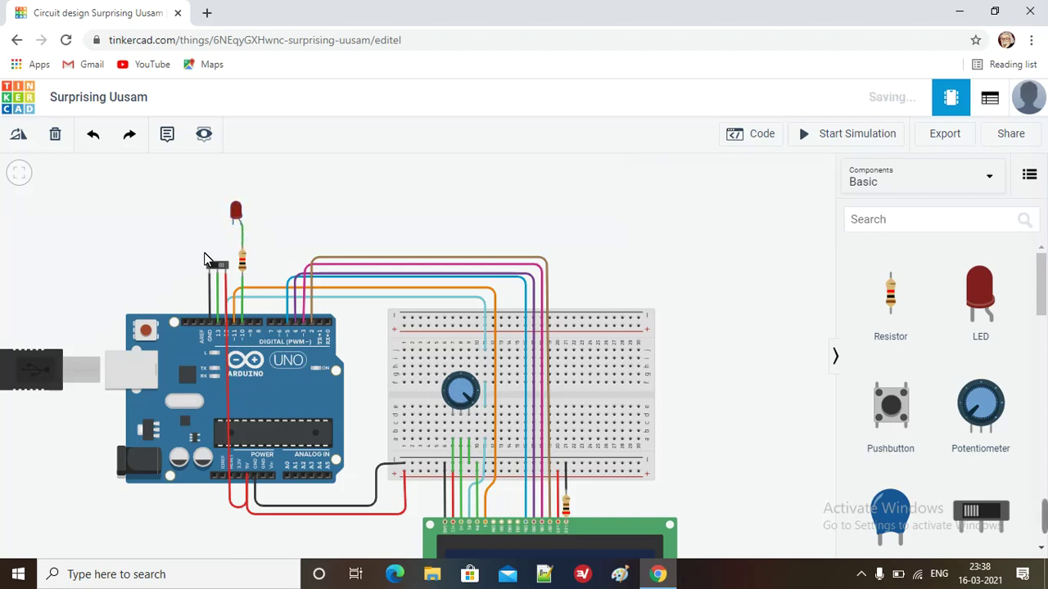
# Wire the slideswitch's grounded terminal to the LED's cathode, with one corner in the wire
pyautogui.click(211, 271)
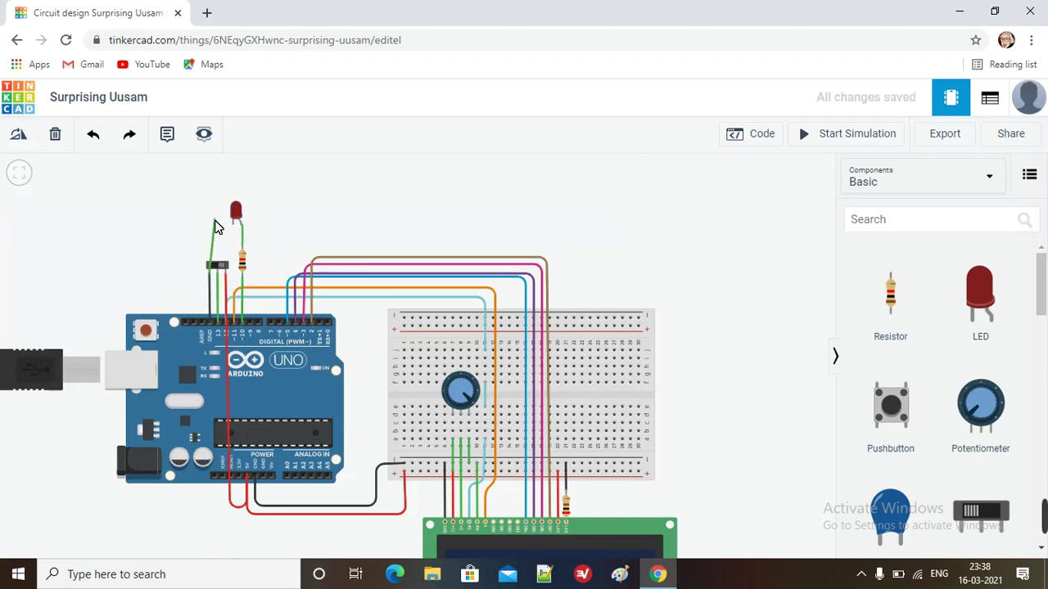
pyautogui.click(211, 223)
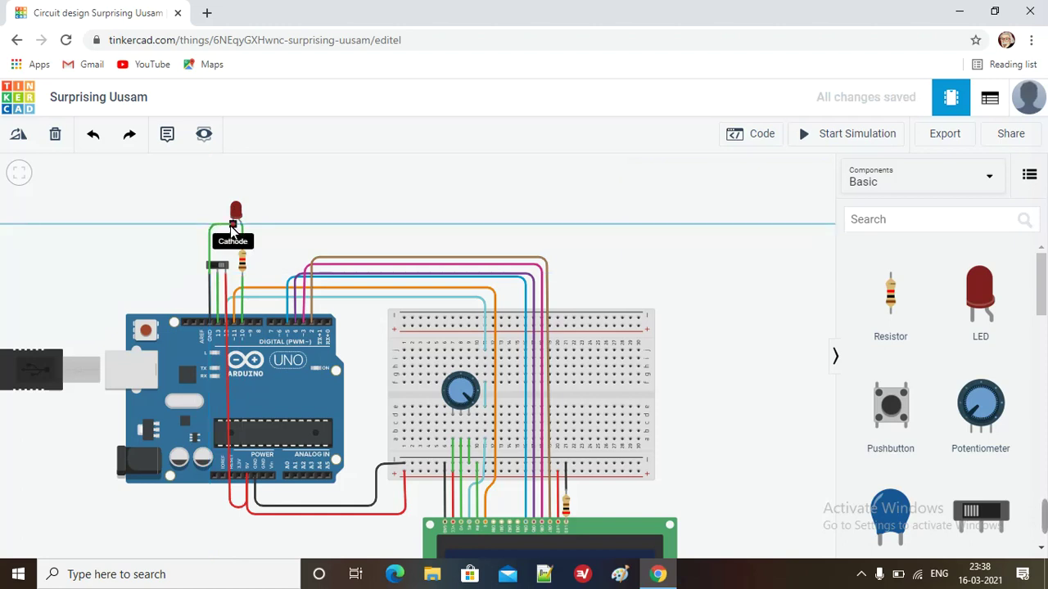
pyautogui.click(231, 230)
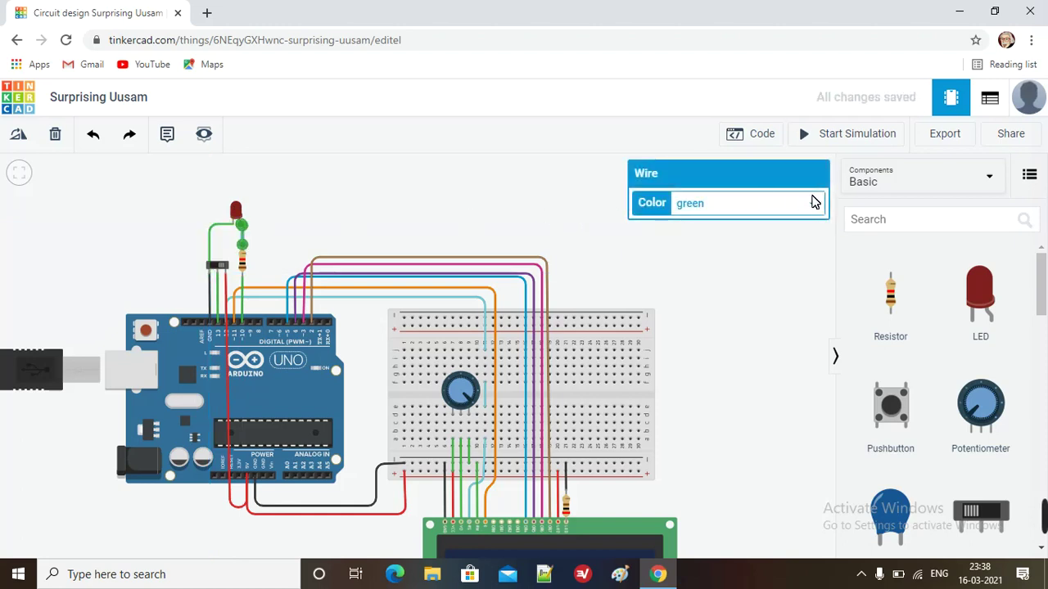
# Colour the LED-to-resistor wire and the resistor-to-pin-10 wire red
pyautogui.click(814, 201)
pyautogui.click(753, 235)
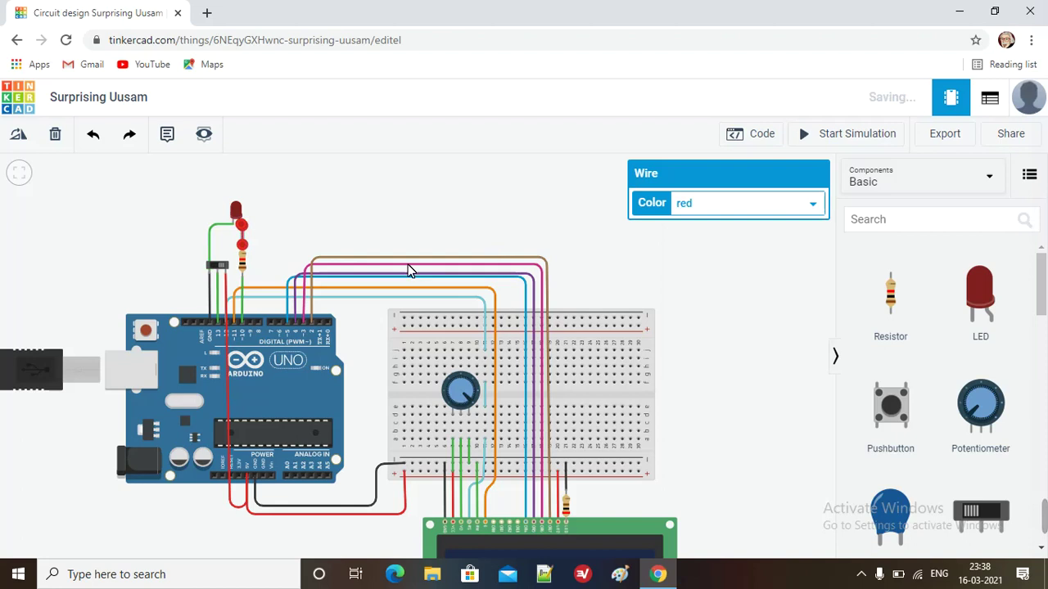
pyautogui.click(243, 299)
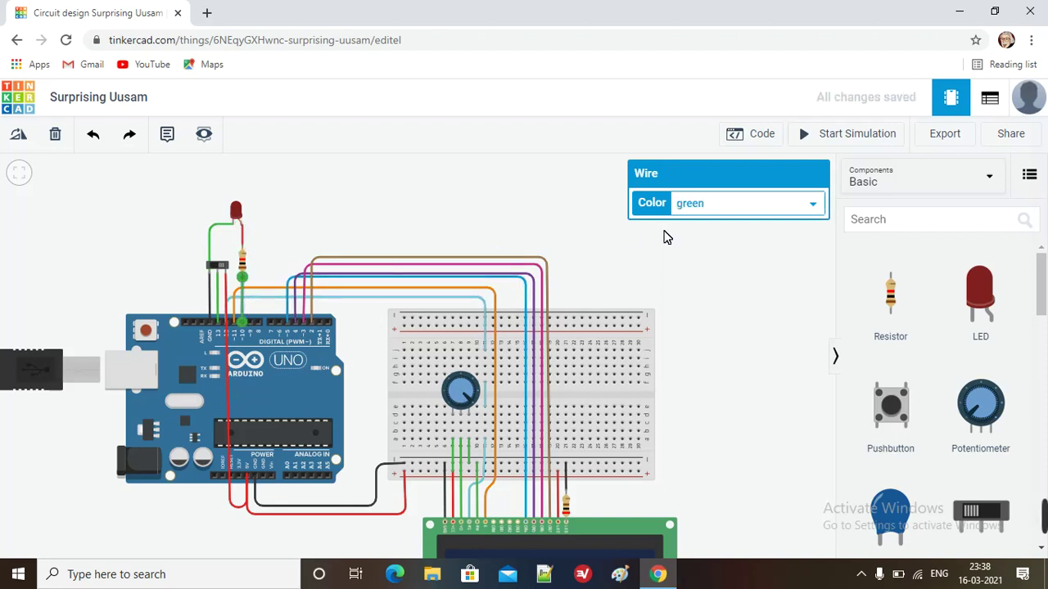
pyautogui.click(678, 215)
pyautogui.click(706, 237)
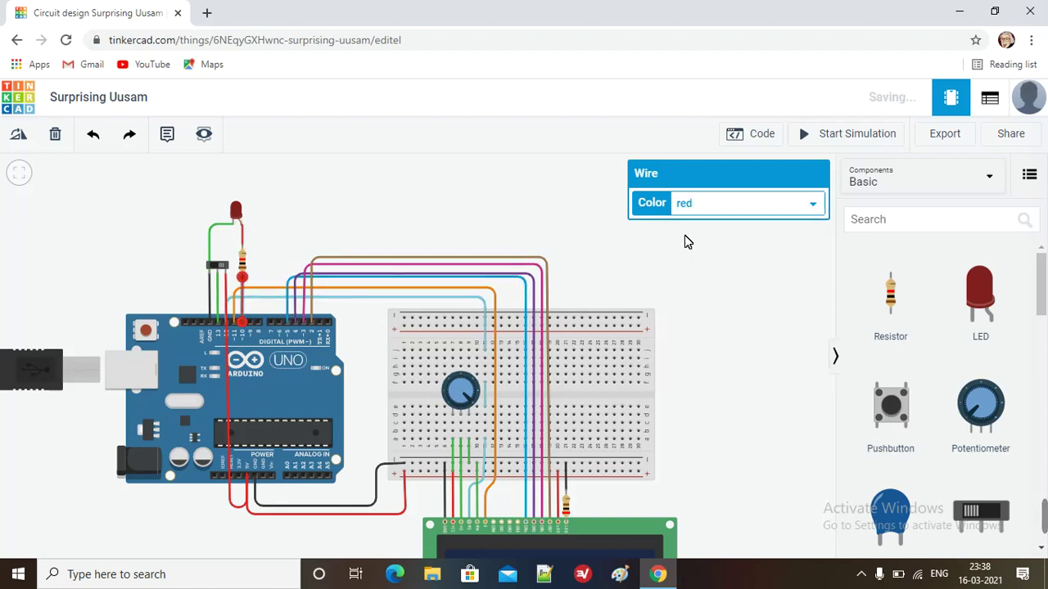
# Colour the wire between the LED's cathode and the slideswitch's ground terminal black
pyautogui.click(223, 238)
pyautogui.click(211, 238)
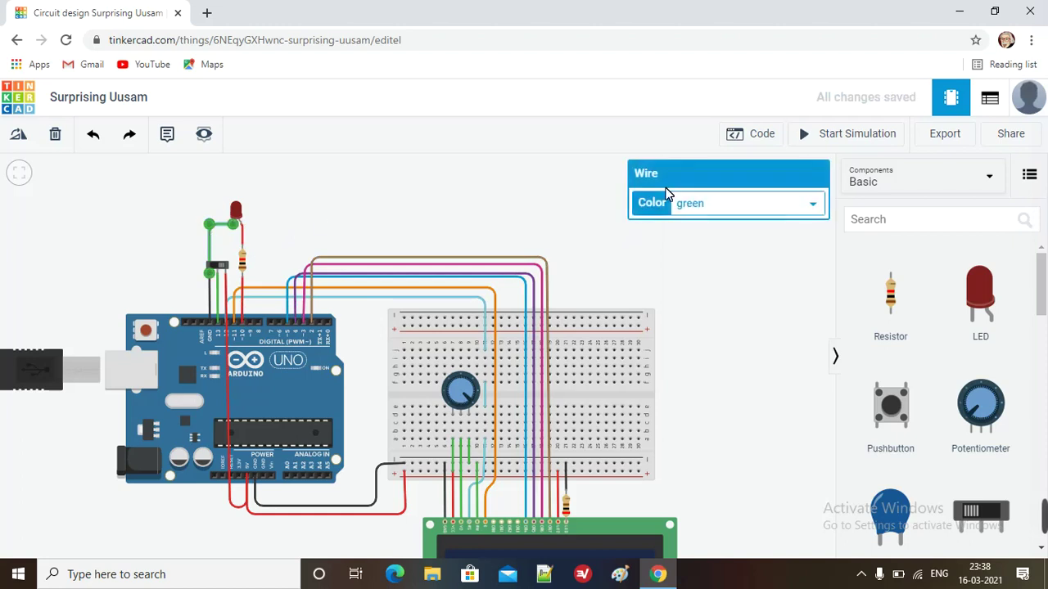
pyautogui.click(696, 204)
pyautogui.click(704, 223)
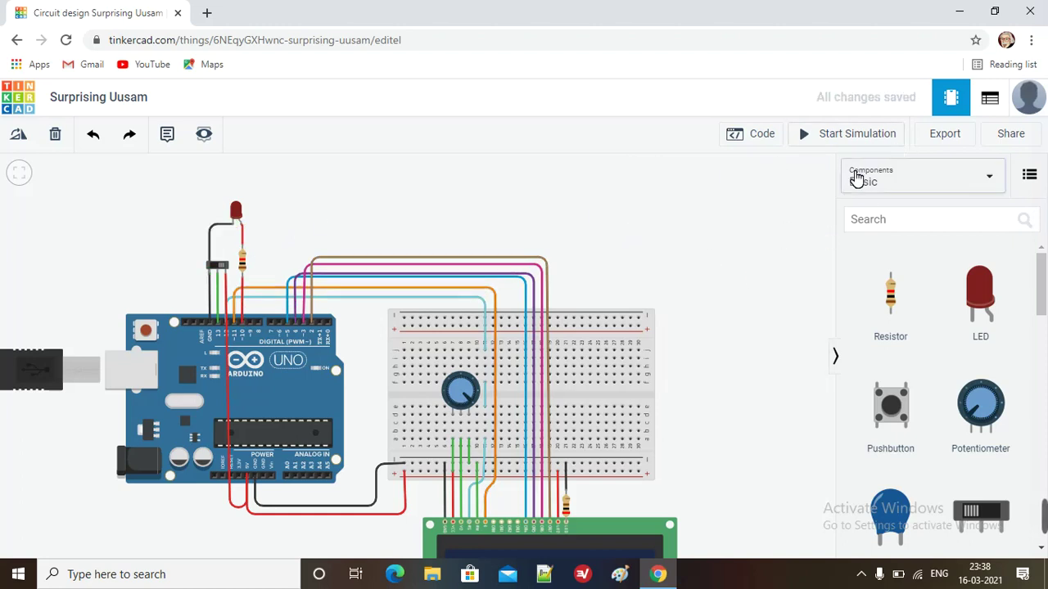
# Add pinMode(10,OUTPUT); below the pin 13 line in the setup() function of the Arduino code
pyautogui.click(765, 139)
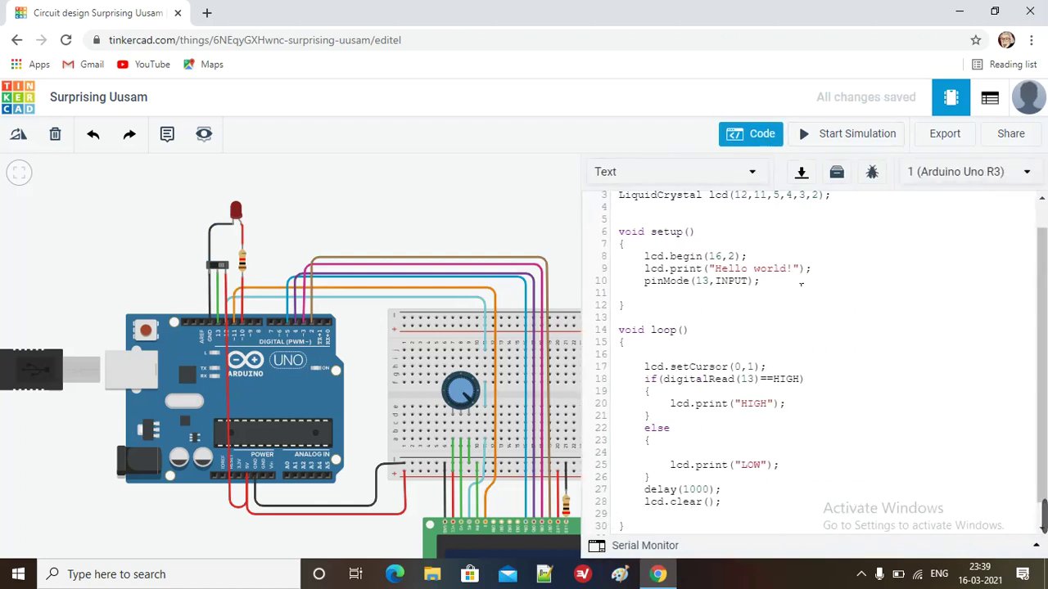
pyautogui.press('Return')
pyautogui.write('pinMode(')
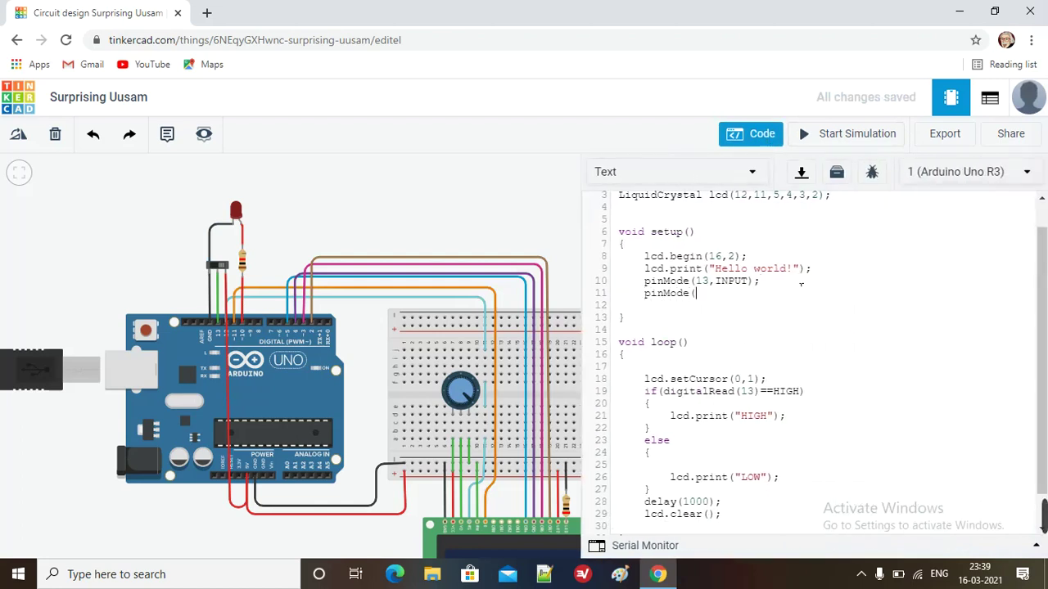
pyautogui.write('10,OUTPUT);')
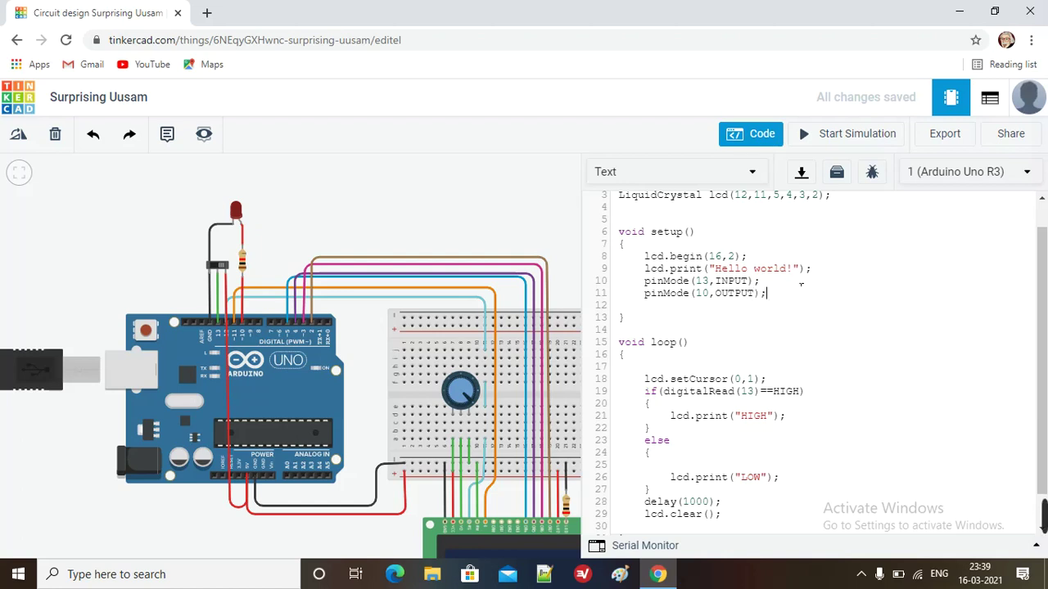
# Add digitalWrite(10,HIGH); below lcd.print("HIGH"); in the if block of loop()
pyautogui.press('Return')
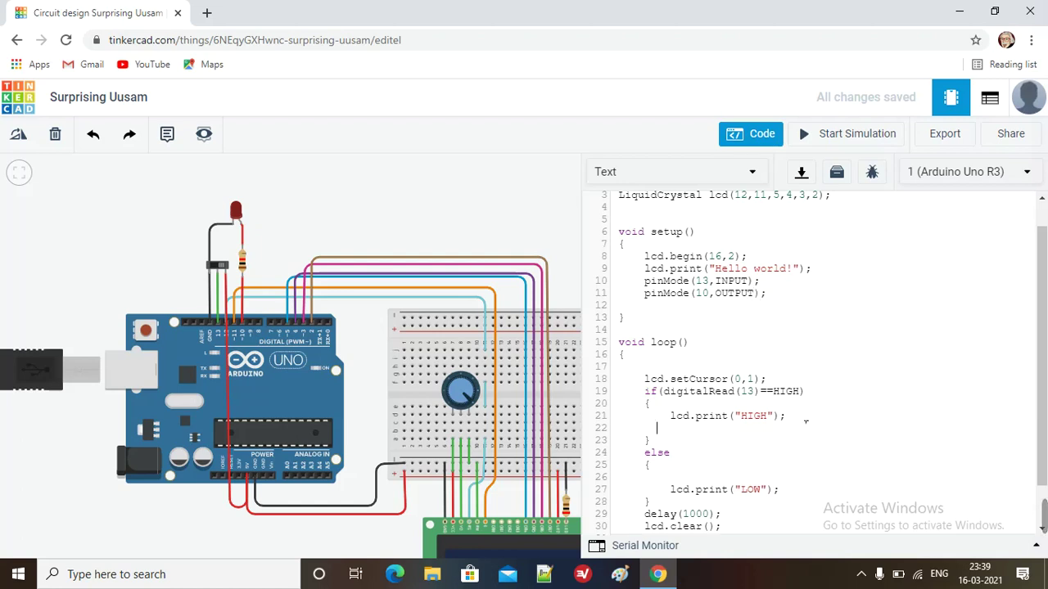
pyautogui.write('digitalWrite')
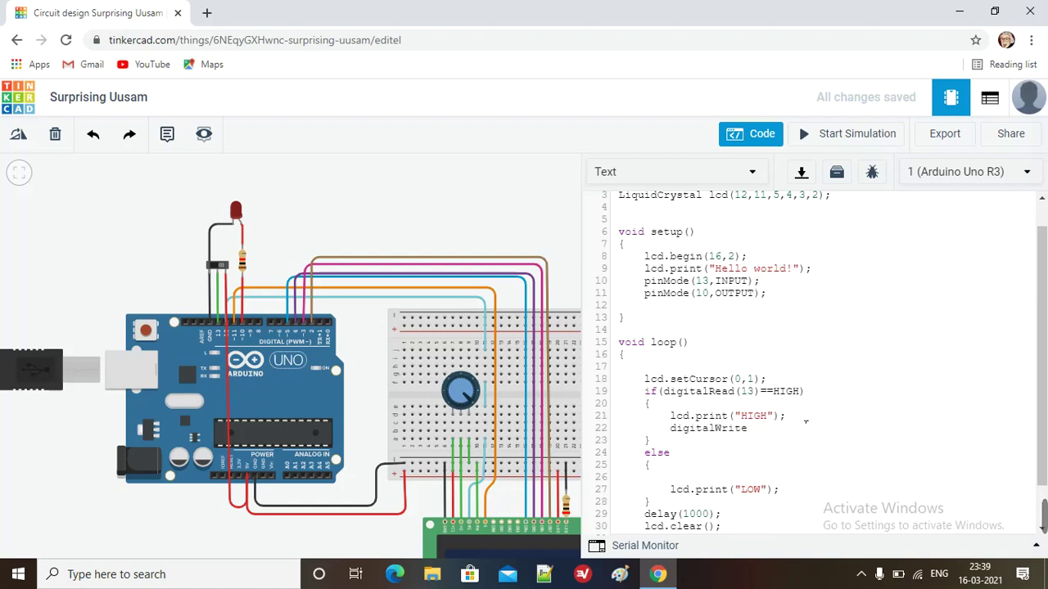
pyautogui.write('(13')
pyautogui.press('BackSpace')
pyautogui.press('BackSpace')
pyautogui.write('10,HIGH')
# Add digitalWrite(10,LOW); below lcd.print("LOW"); in the else block
pyautogui.press('Return')
pyautogui.write('digitalWrite(10')
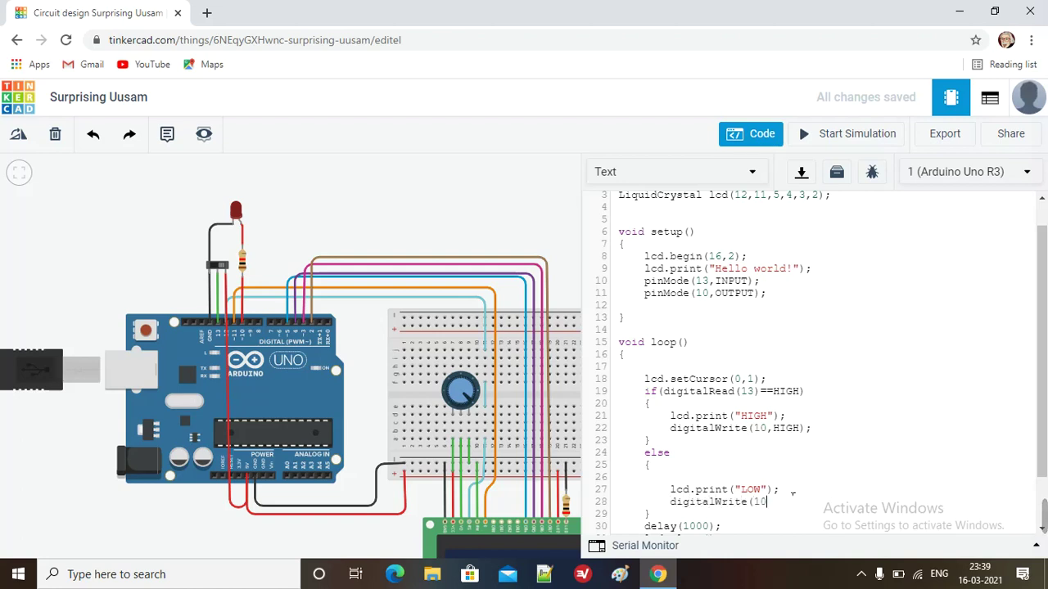
pyautogui.write(',LOW);')
# Run the simulation with the whole circuit in view, toggle the slideswitch repeatedly to test the LED and LCD, and stop the simulation
pyautogui.click(822, 135)
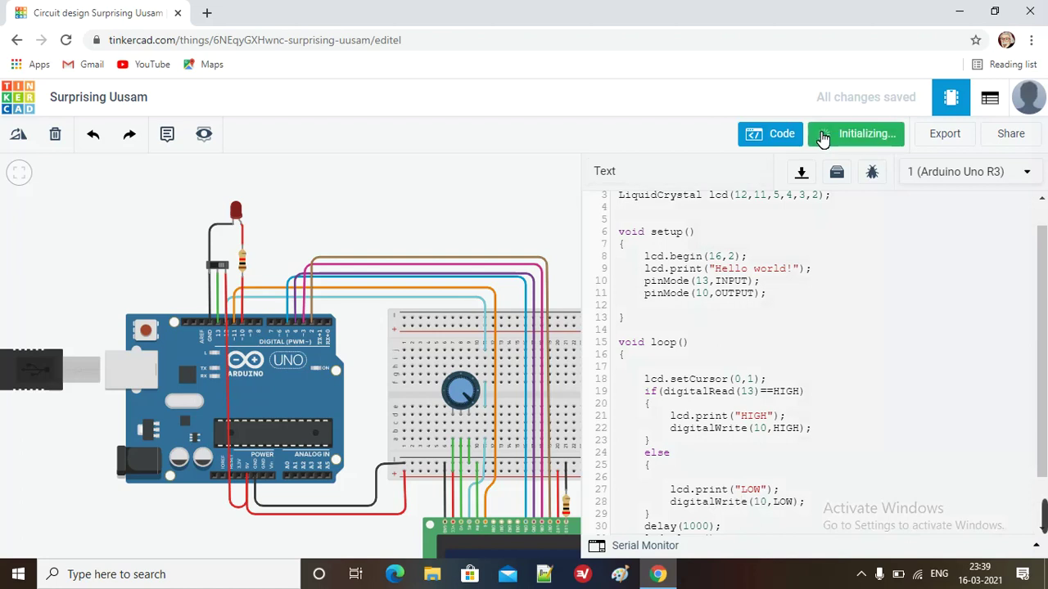
pyautogui.click(782, 134)
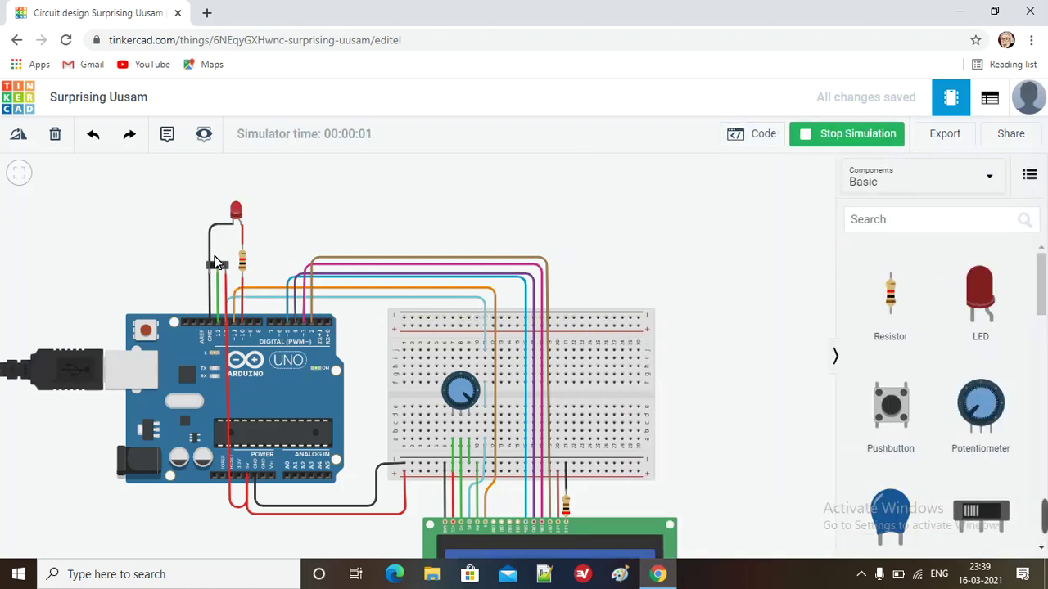
pyautogui.click(177, 335)
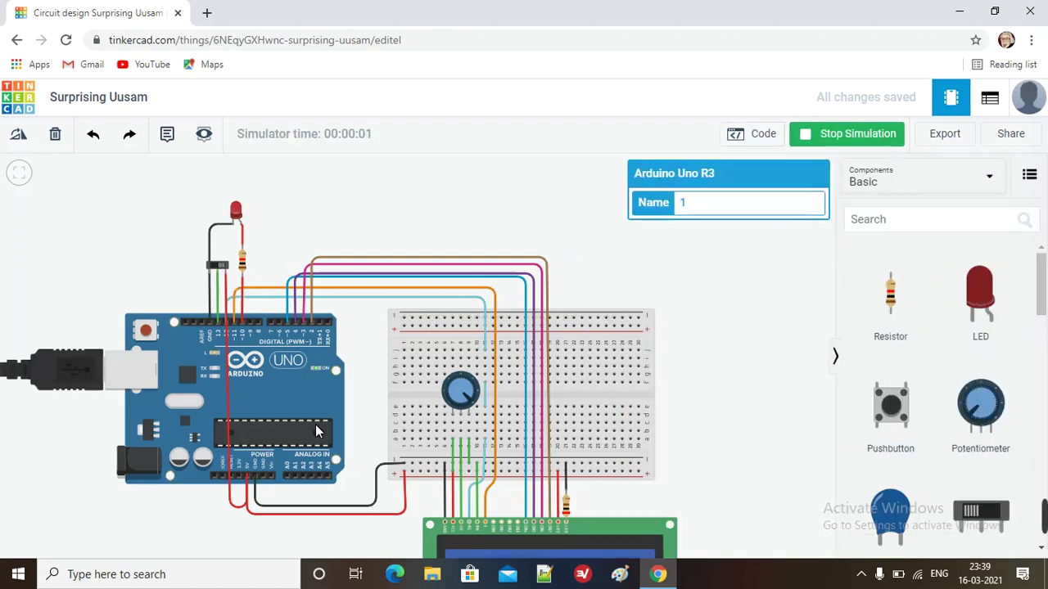
pyautogui.click(20, 173)
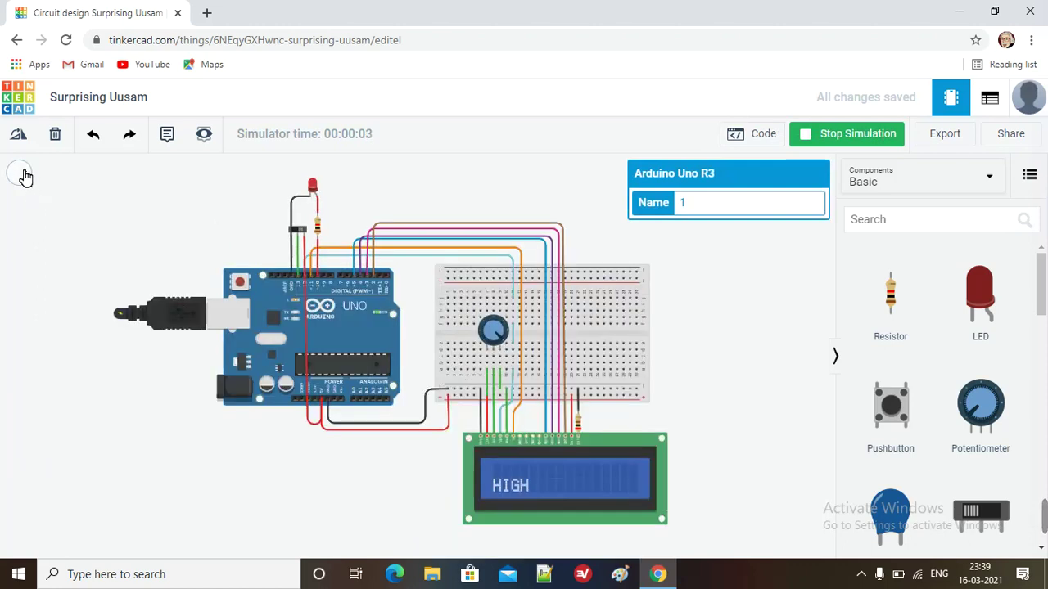
pyautogui.click(298, 232)
pyautogui.click(299, 232)
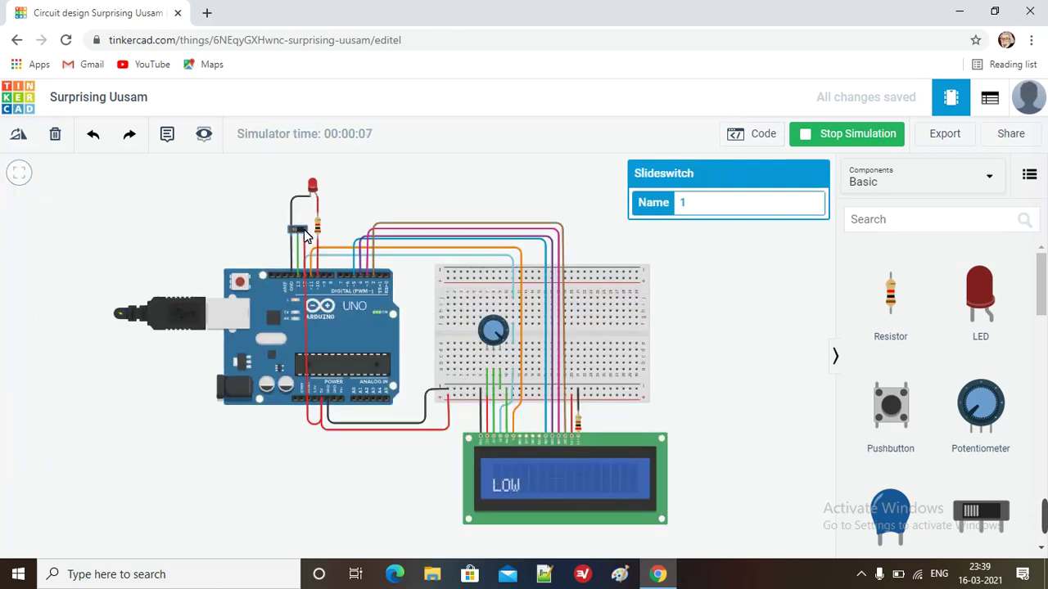
pyautogui.click(300, 231)
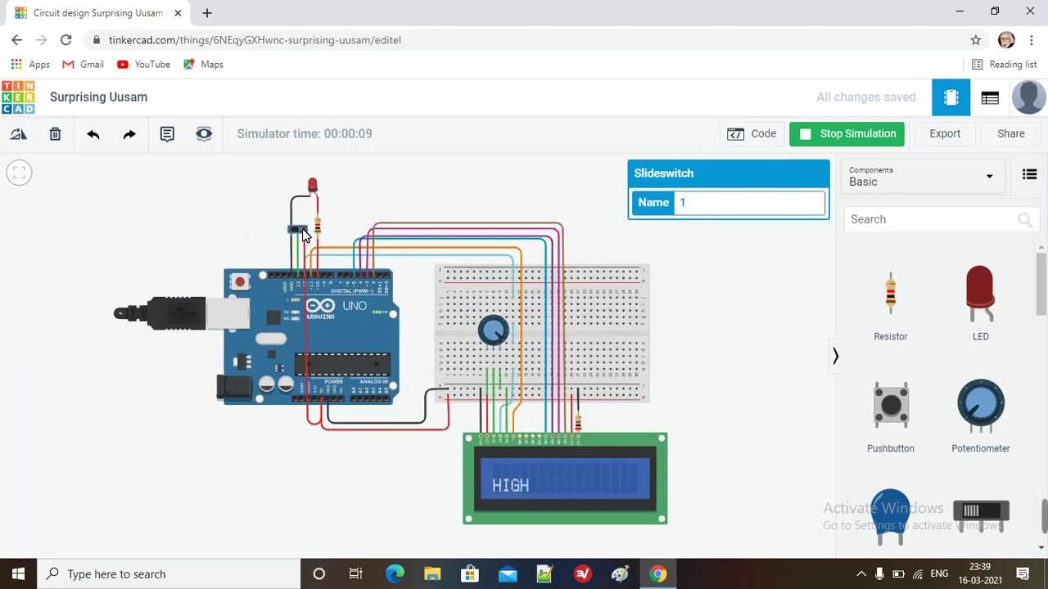
pyautogui.click(292, 234)
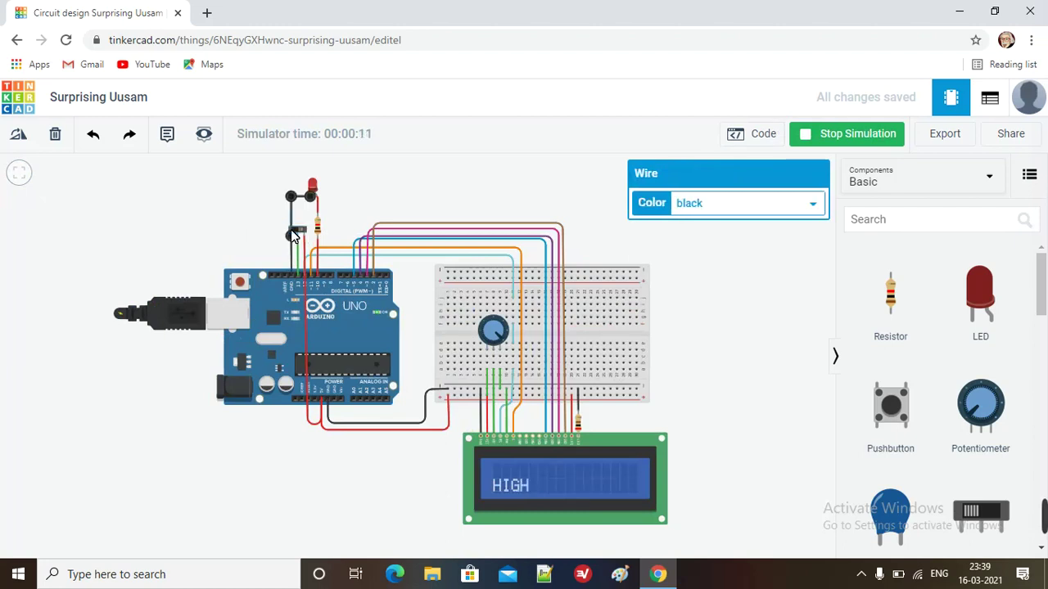
pyautogui.click(299, 231)
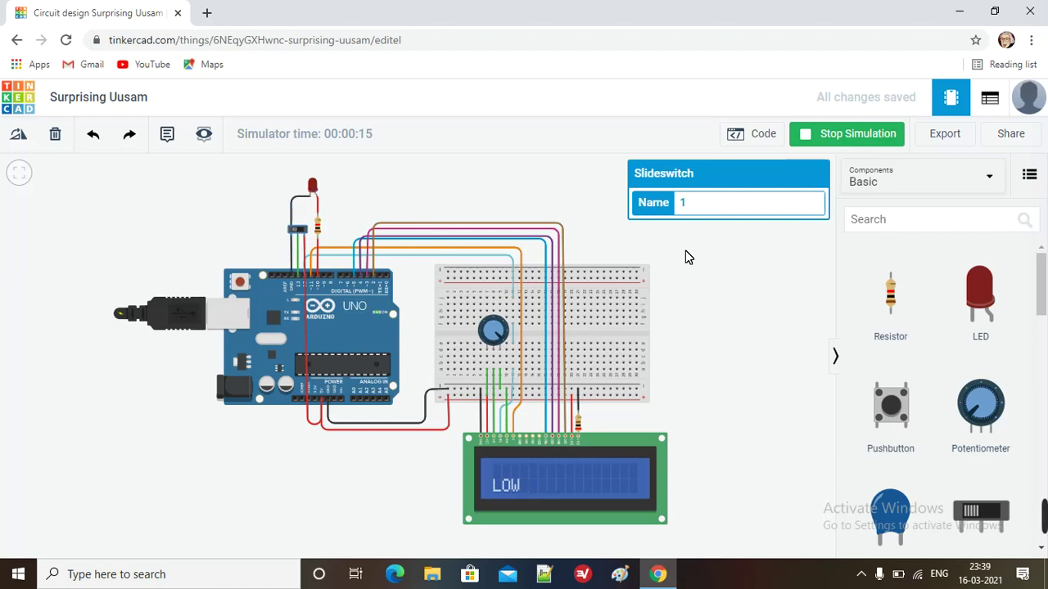
pyautogui.click(824, 144)
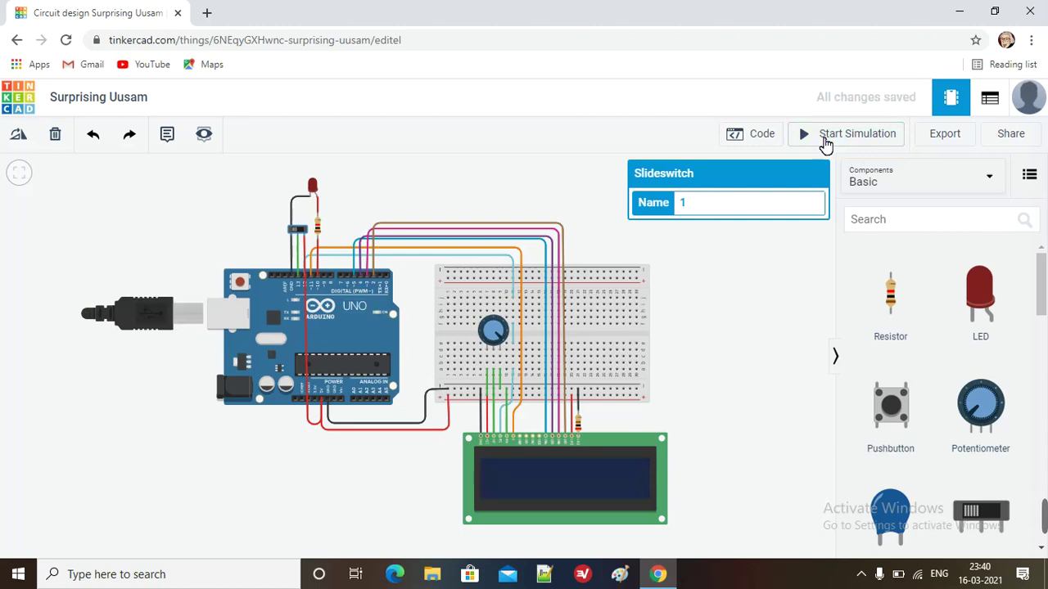